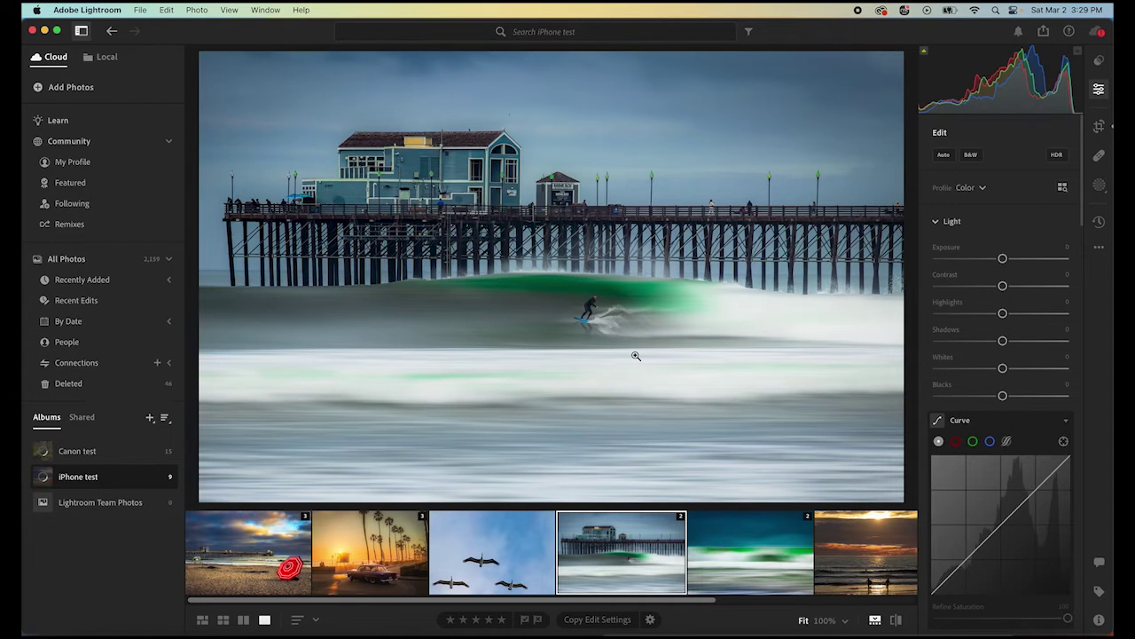
- Browse the filmstrip past the green wave and pink sunset photos to the surfers-at-sunset shots
{"action": "left_click", "coordinate": [732, 558]}
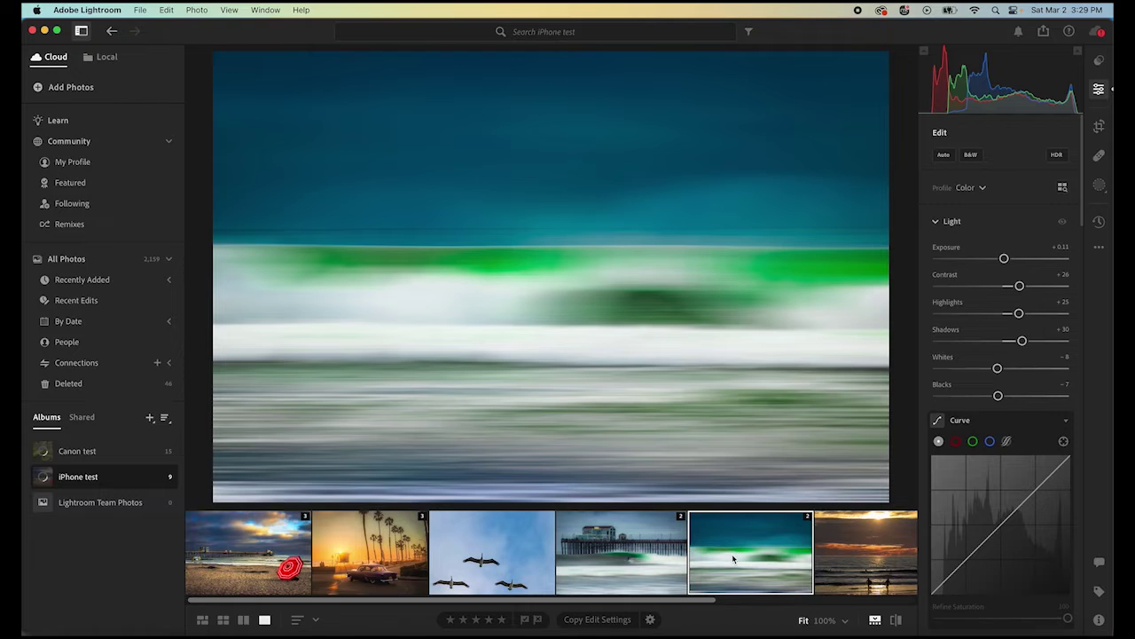
{"action": "scroll", "coordinate": [732, 553], "scroll_direction": "right", "scroll_amount": 5}
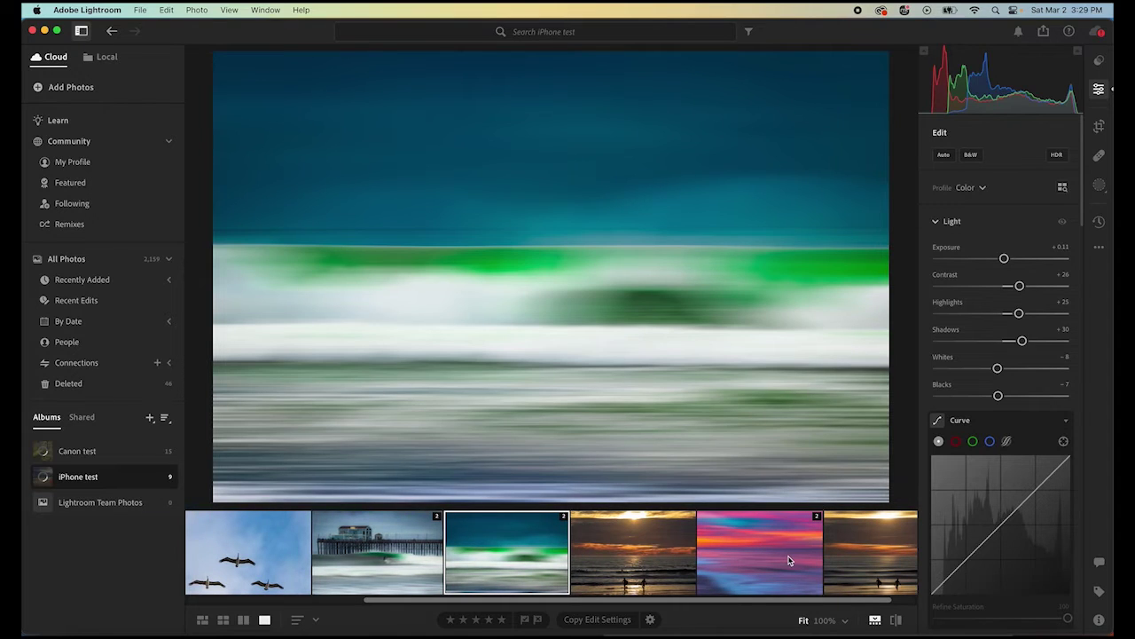
{"action": "left_click", "coordinate": [786, 559]}
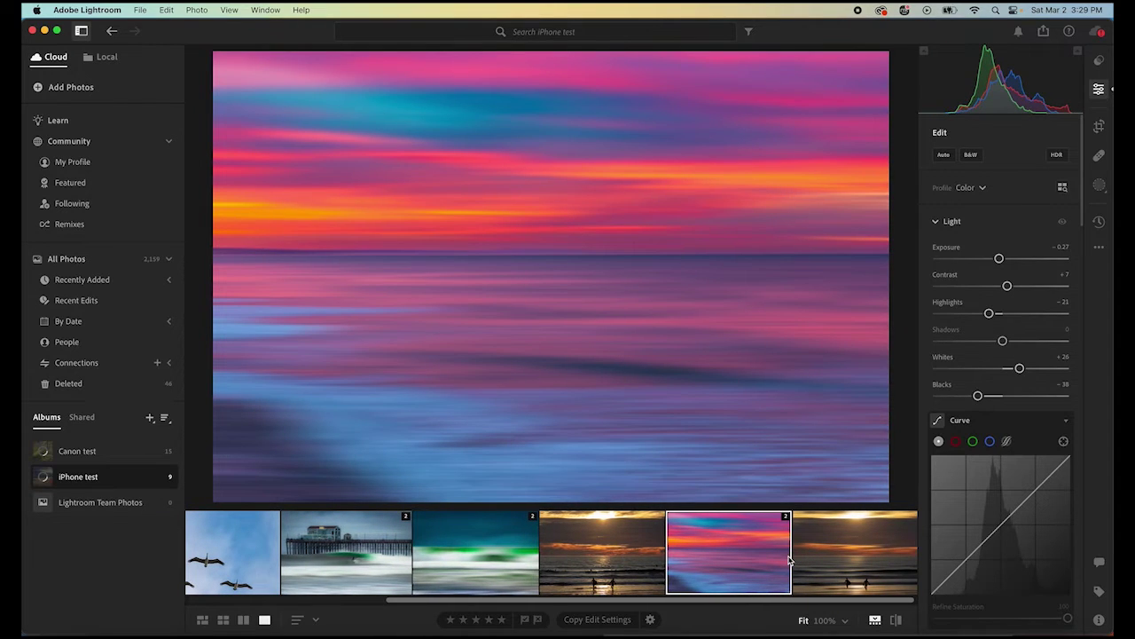
{"action": "left_click", "coordinate": [602, 563]}
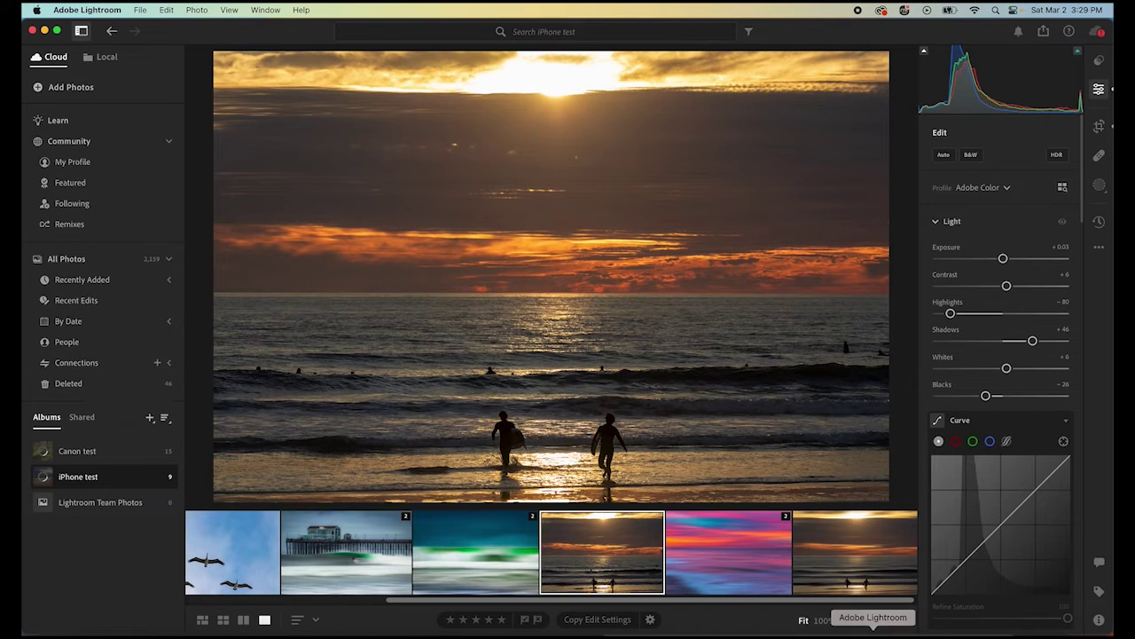
{"action": "left_click", "coordinate": [856, 570]}
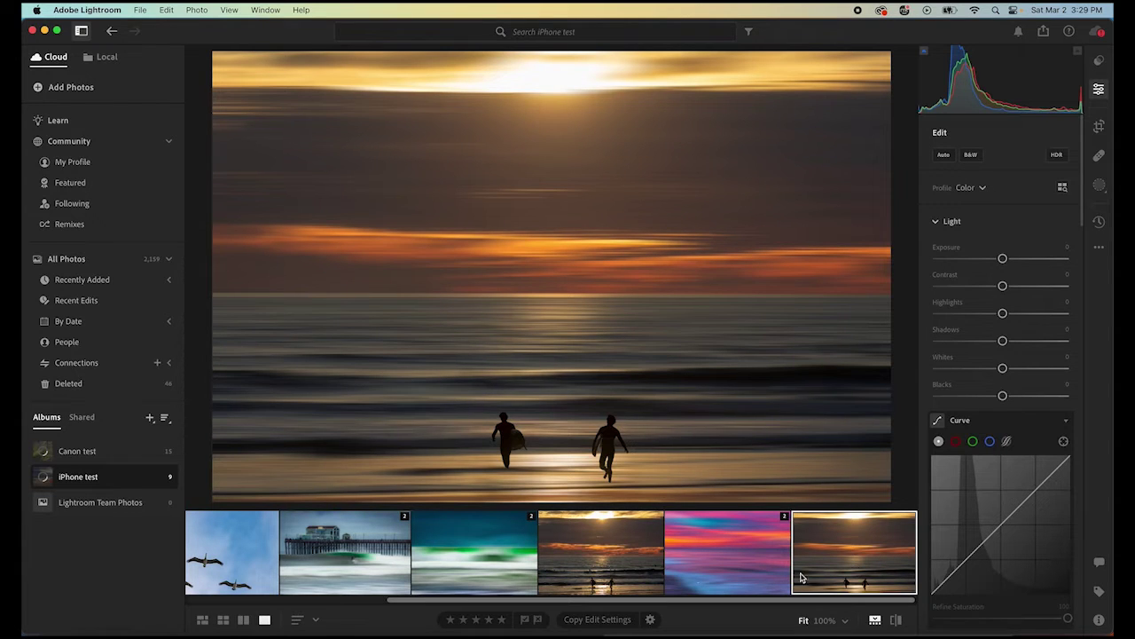
- Reselect the sharp surfers-at-sunset photo and send it to Photoshop with Edit in Photoshop
{"action": "left_click", "coordinate": [581, 557]}
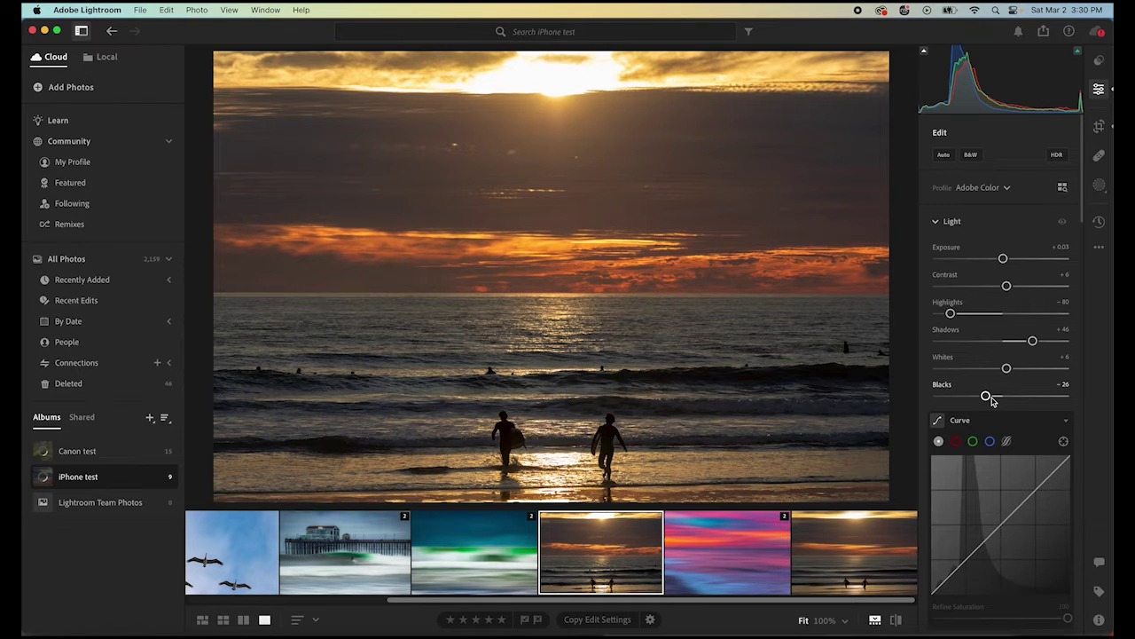
{"action": "right_click", "coordinate": [606, 556]}
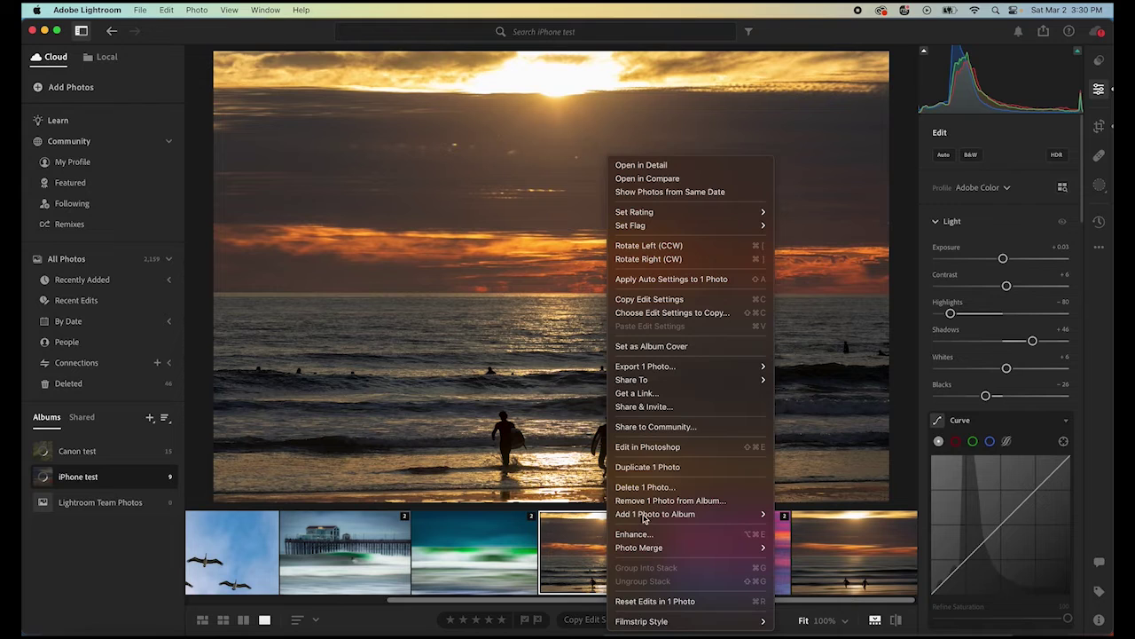
{"action": "left_click", "coordinate": [664, 447]}
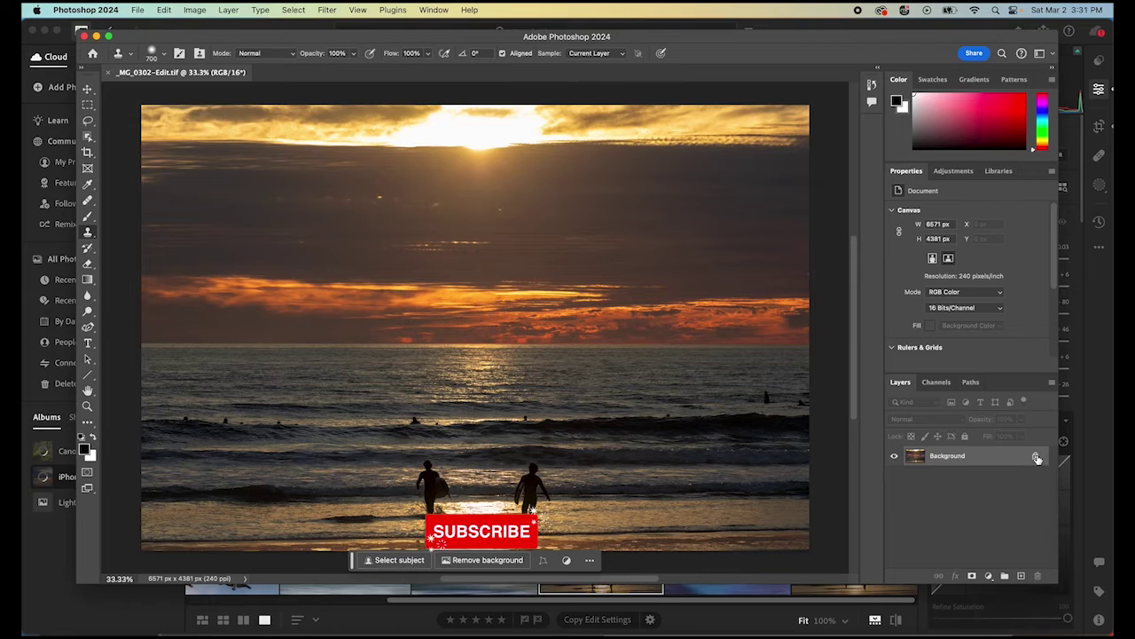
- Unlock the Background layer as Layer 0 and switch to the Object Selection tool
{"action": "left_click", "coordinate": [1035, 456]}
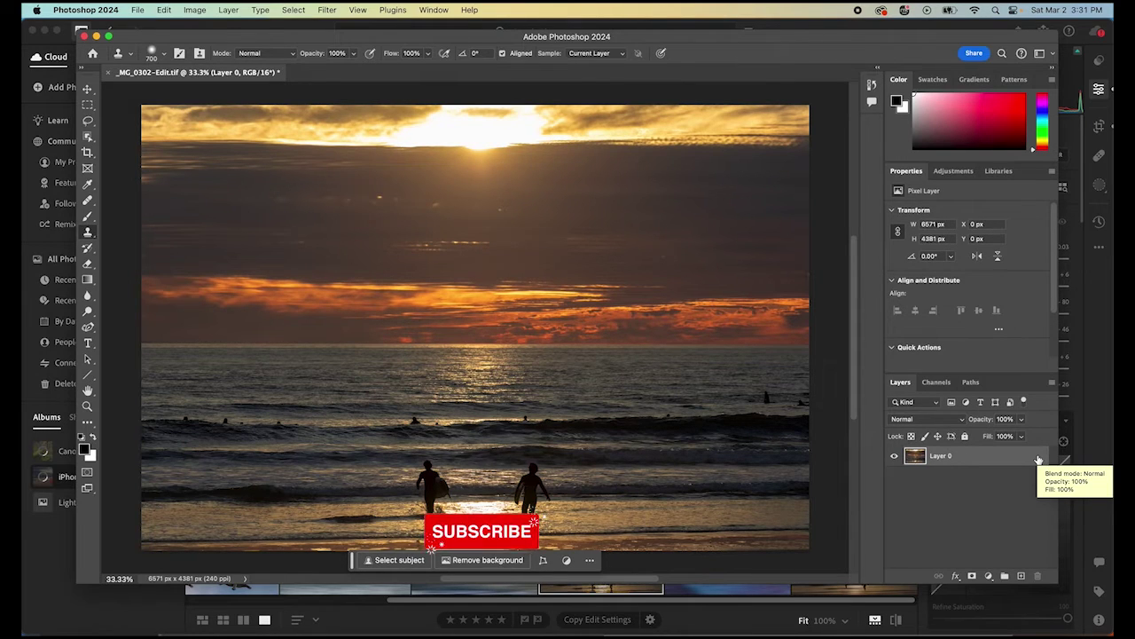
{"action": "left_click", "coordinate": [87, 200]}
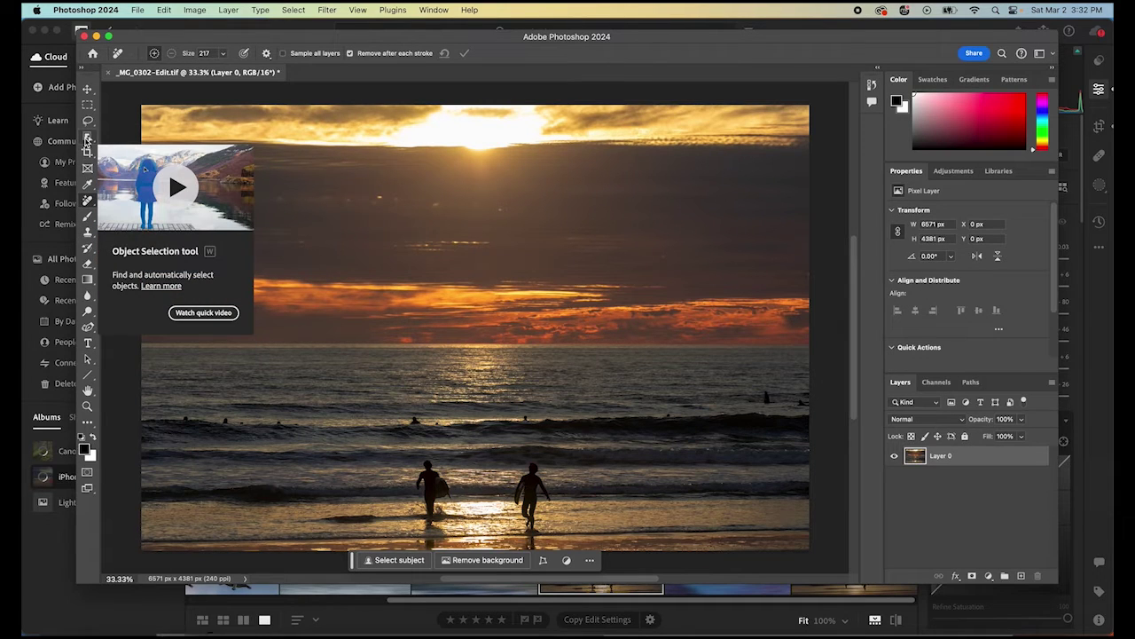
{"action": "left_click", "coordinate": [87, 137]}
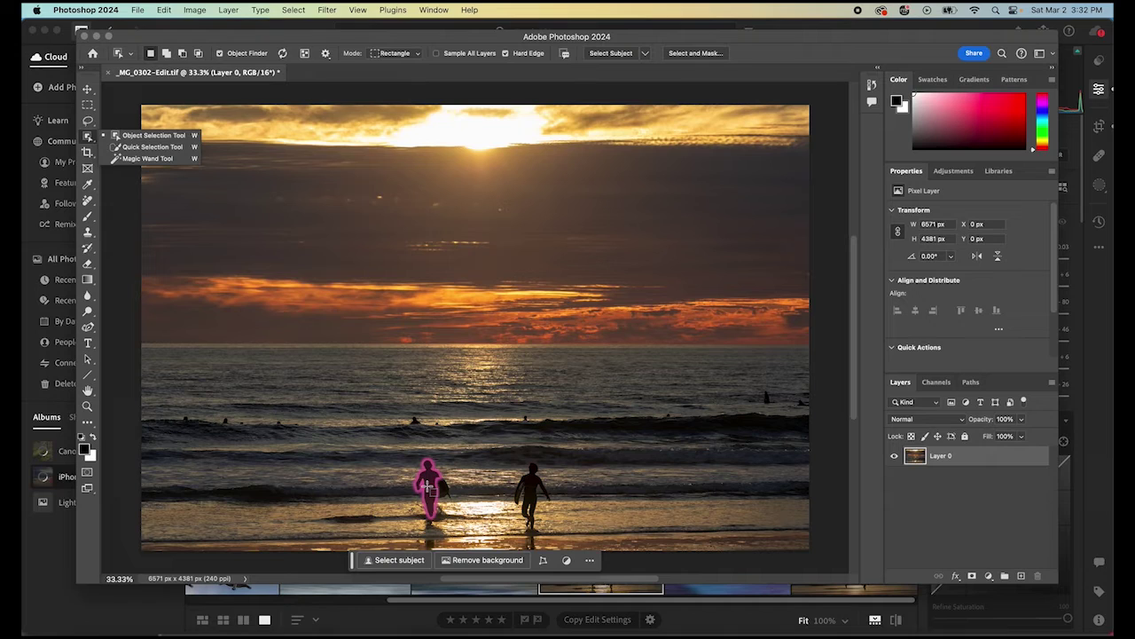
{"action": "left_click", "coordinate": [429, 485]}
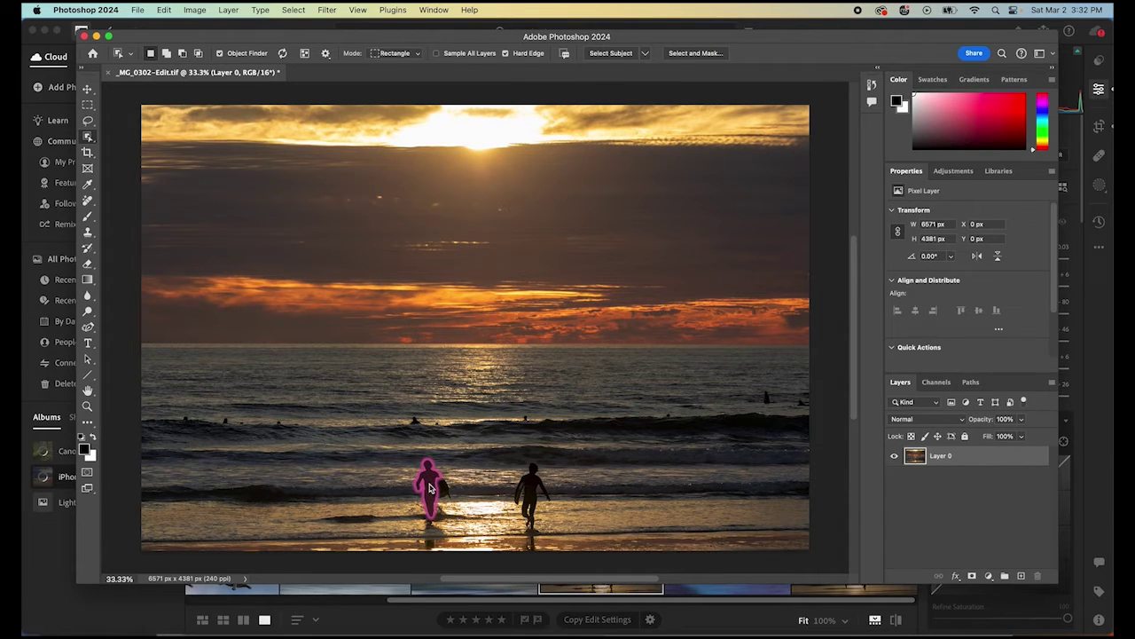
- Select the left surfer together with his surfboard and copy him onto Layer 1
{"action": "left_click", "coordinate": [429, 486]}
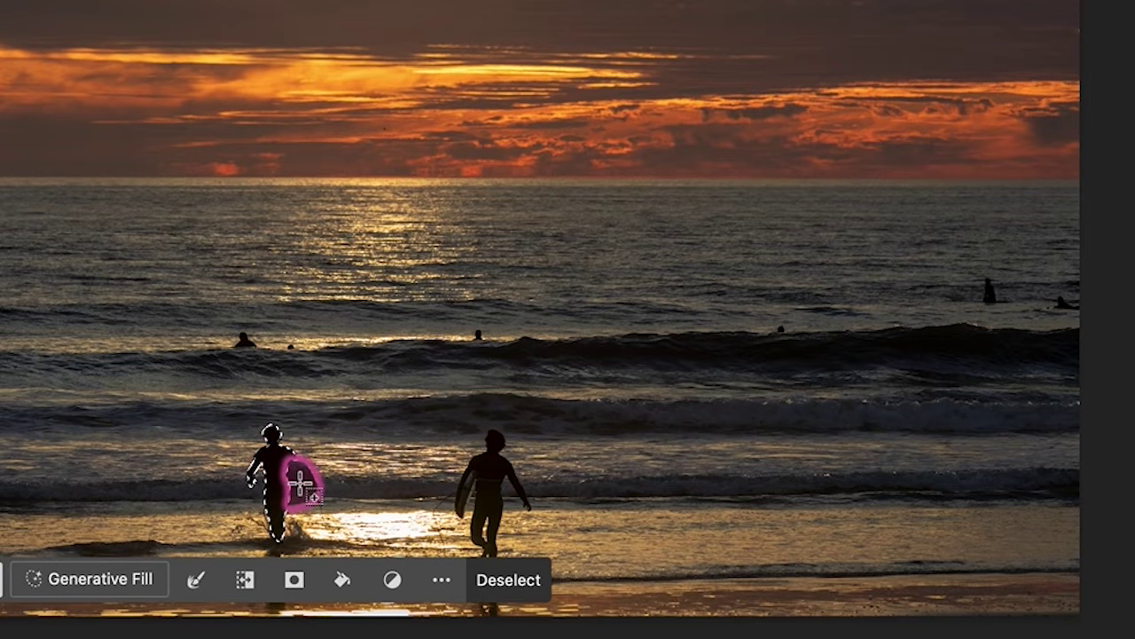
{"action": "left_click", "coordinate": [300, 483], "text": "shift"}
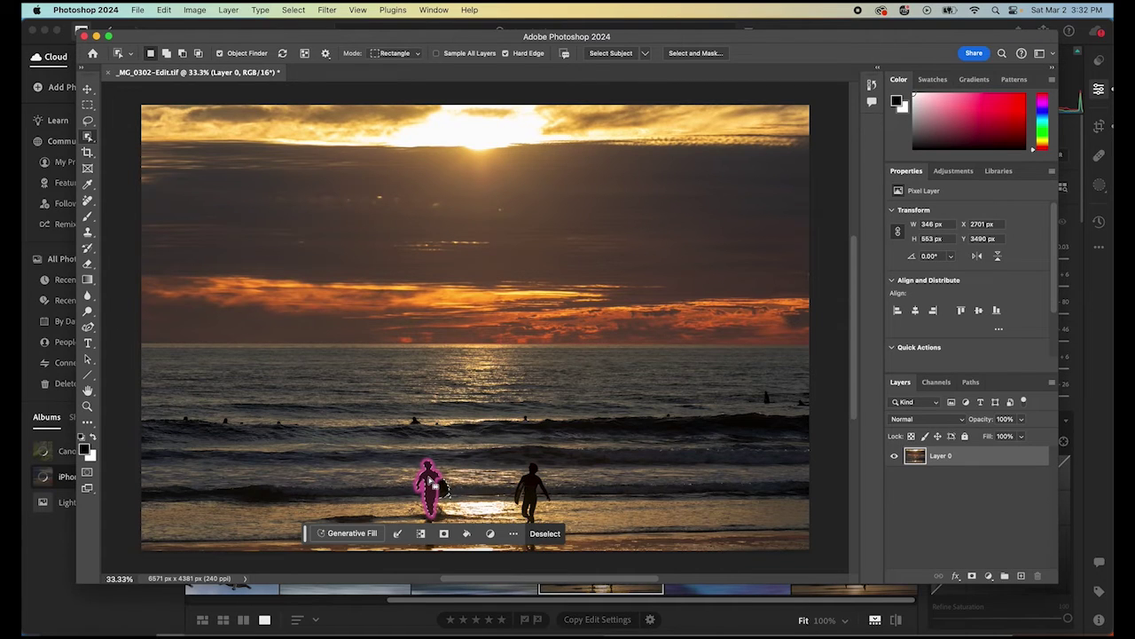
{"action": "key", "text": "super+j"}
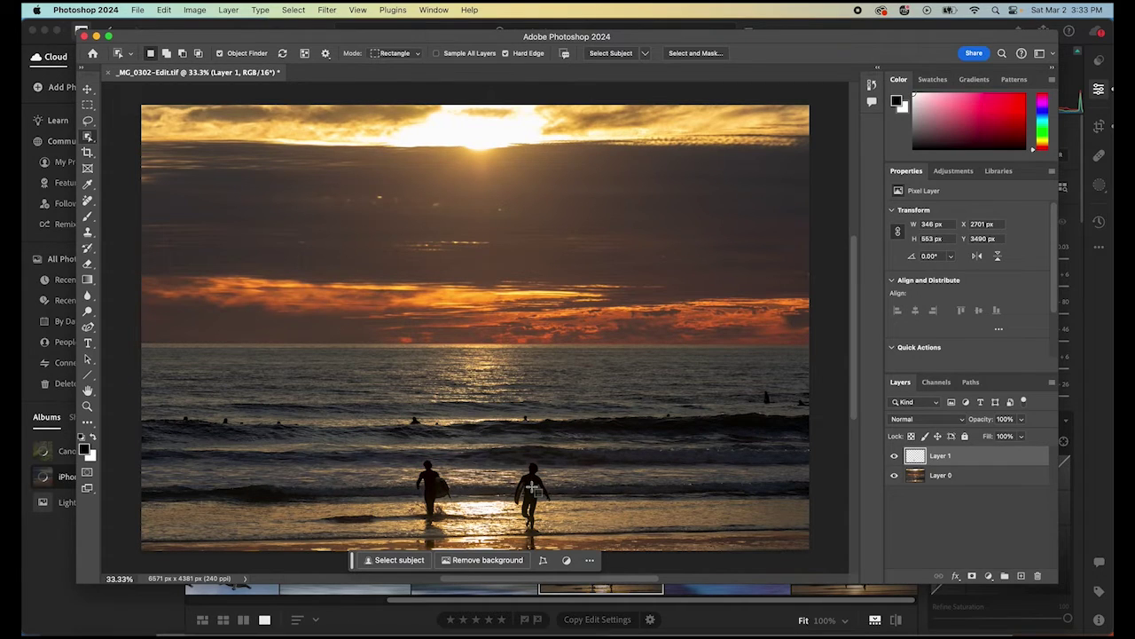
- From Layer 0, copy the right surfer onto Layer 2, then hide Layer 2 and Layer 1
{"action": "left_click", "coordinate": [937, 479]}
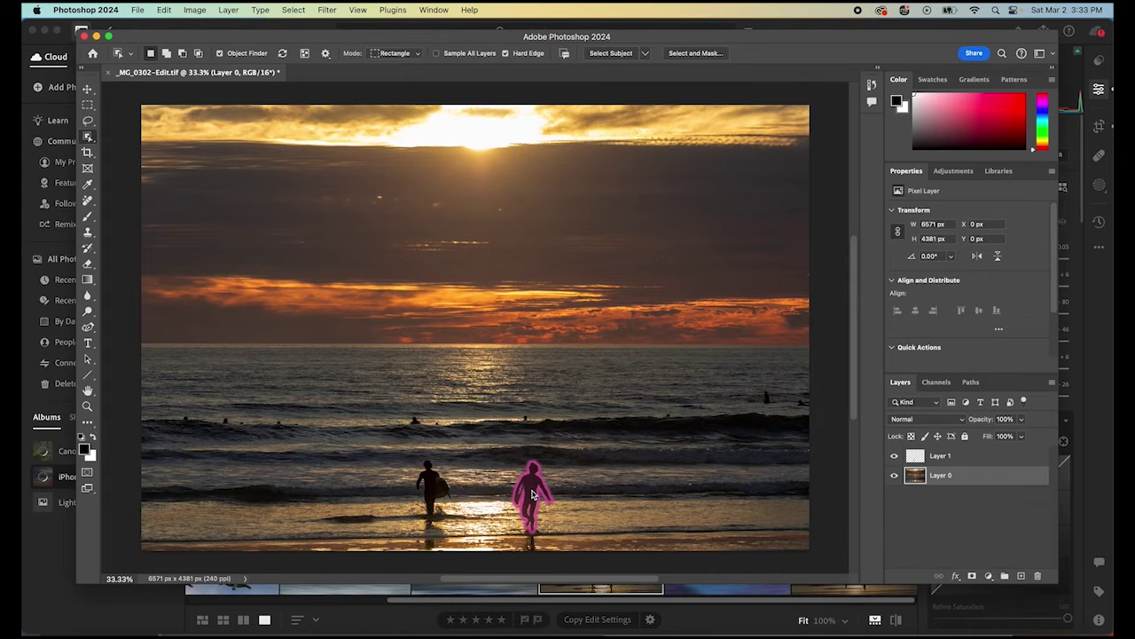
{"action": "left_click", "coordinate": [532, 495]}
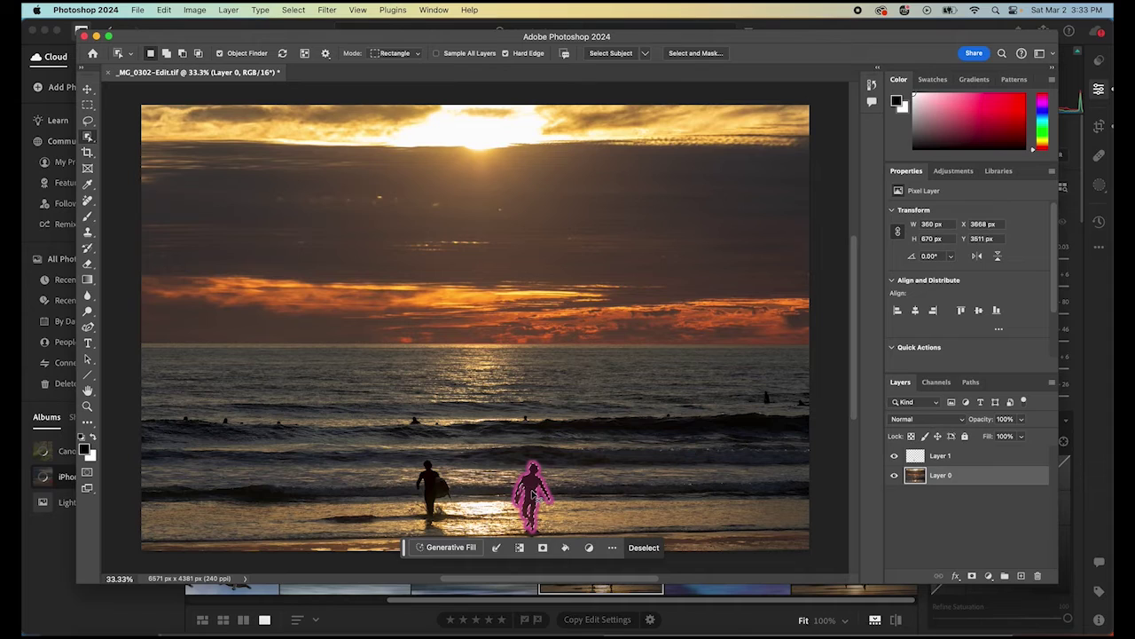
{"action": "key", "text": "super+j"}
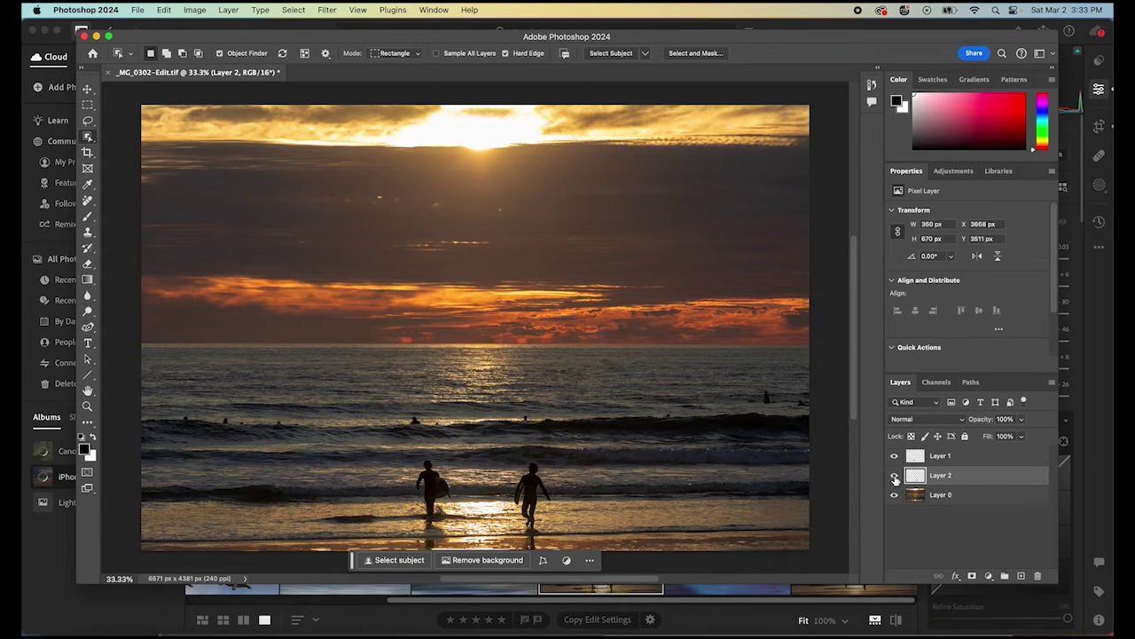
{"action": "left_click", "coordinate": [895, 478]}
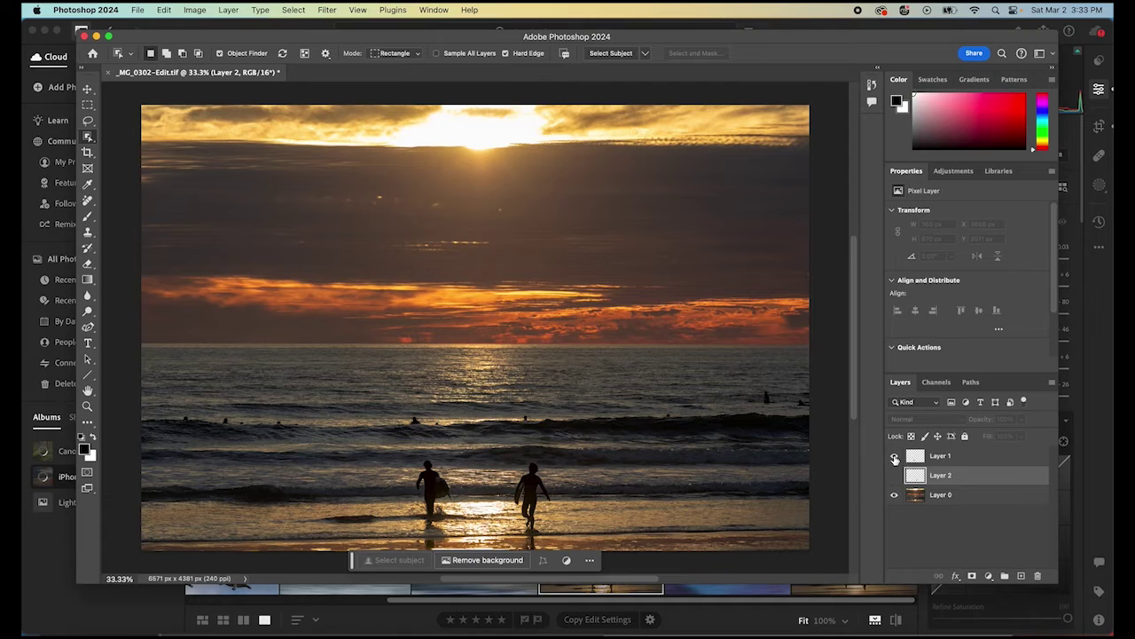
{"action": "left_click", "coordinate": [895, 457]}
- Paint out the left and right surfers from Layer 0 with the Remove tool
{"action": "left_click", "coordinate": [87, 201]}
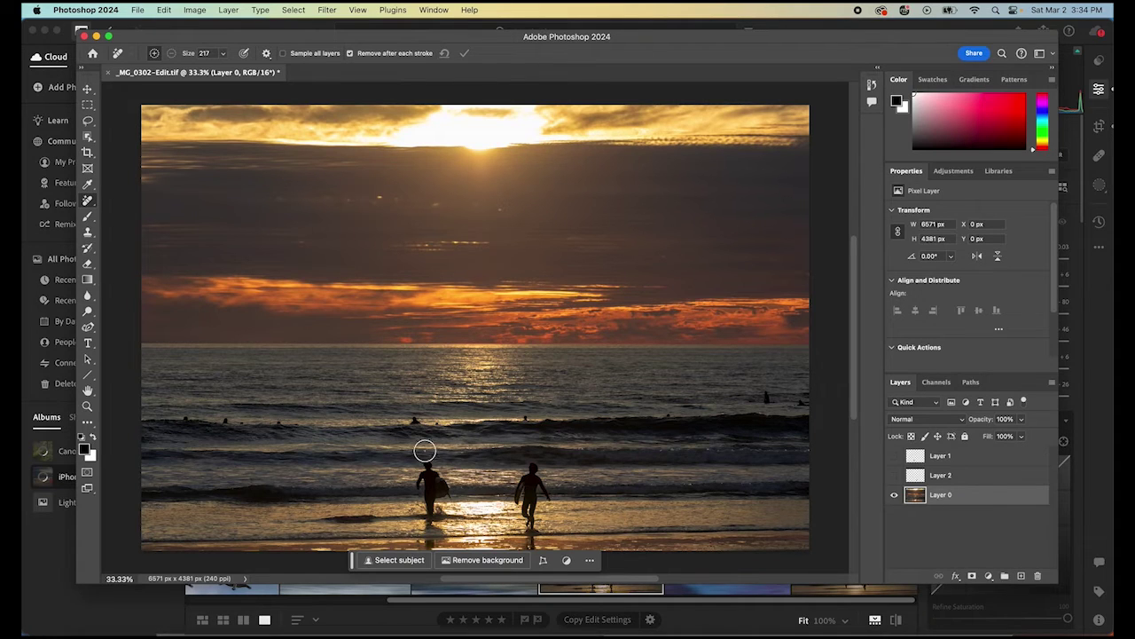
{"action": "mouse_move", "coordinate": [425, 467]}
{"action": "left_mouse_down"}
{"action": "mouse_move", "coordinate": [427, 507]}
{"action": "mouse_move", "coordinate": [431, 469]}
{"action": "mouse_move", "coordinate": [446, 484]}
{"action": "mouse_move", "coordinate": [430, 481]}
{"action": "left_mouse_up"}
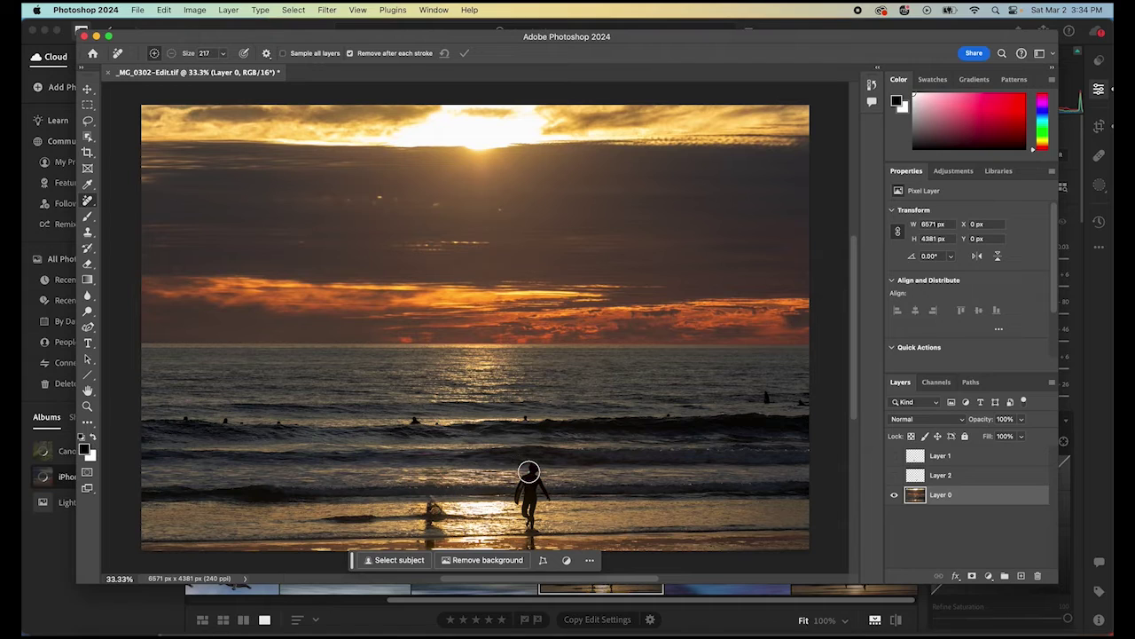
{"action": "mouse_move", "coordinate": [527, 471]}
{"action": "left_mouse_down"}
{"action": "mouse_move", "coordinate": [523, 512]}
{"action": "mouse_move", "coordinate": [527, 480]}
{"action": "mouse_move", "coordinate": [547, 498]}
{"action": "mouse_move", "coordinate": [531, 478]}
{"action": "left_mouse_up"}
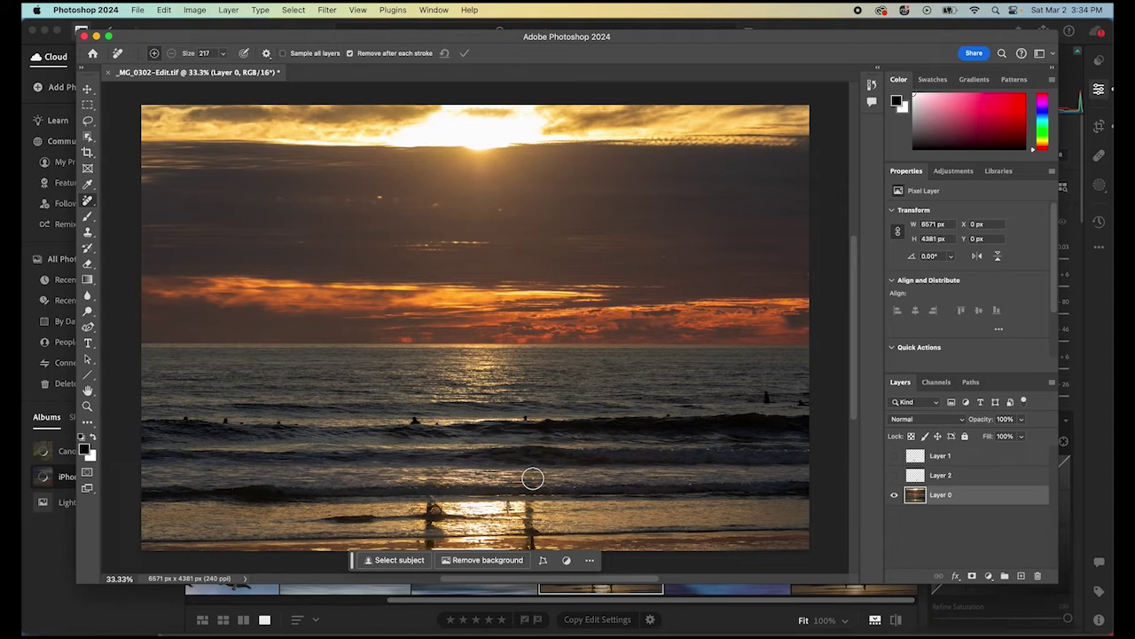
- Apply a Blur Gallery Path Blur at about 291% speed to Layer 0
{"action": "left_click", "coordinate": [330, 10]}
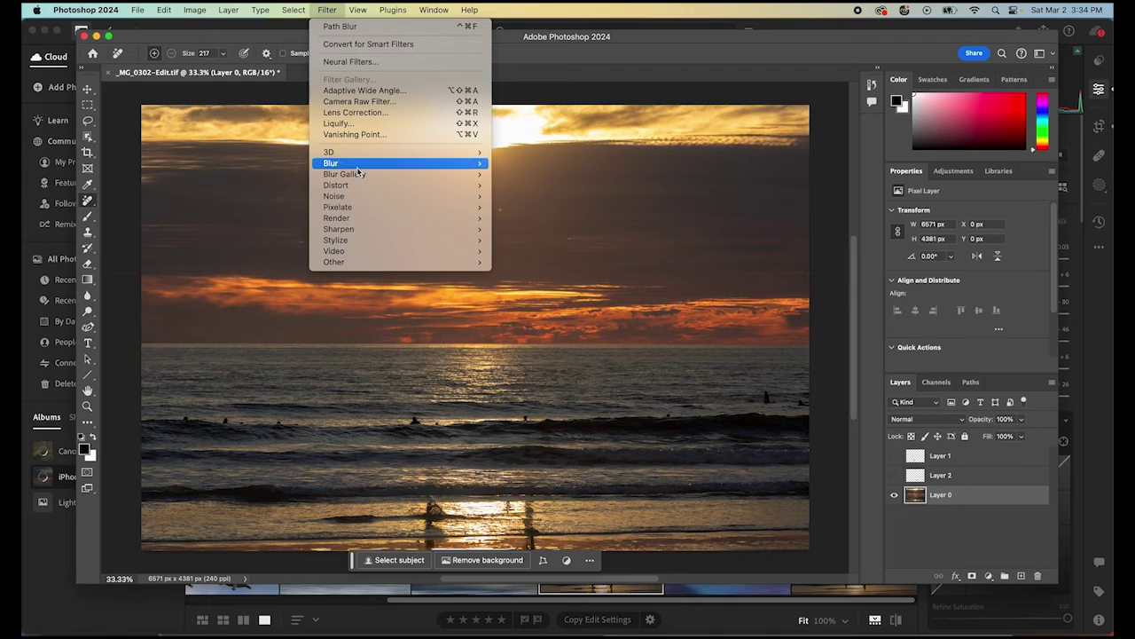
{"action": "mouse_move", "coordinate": [359, 175]}
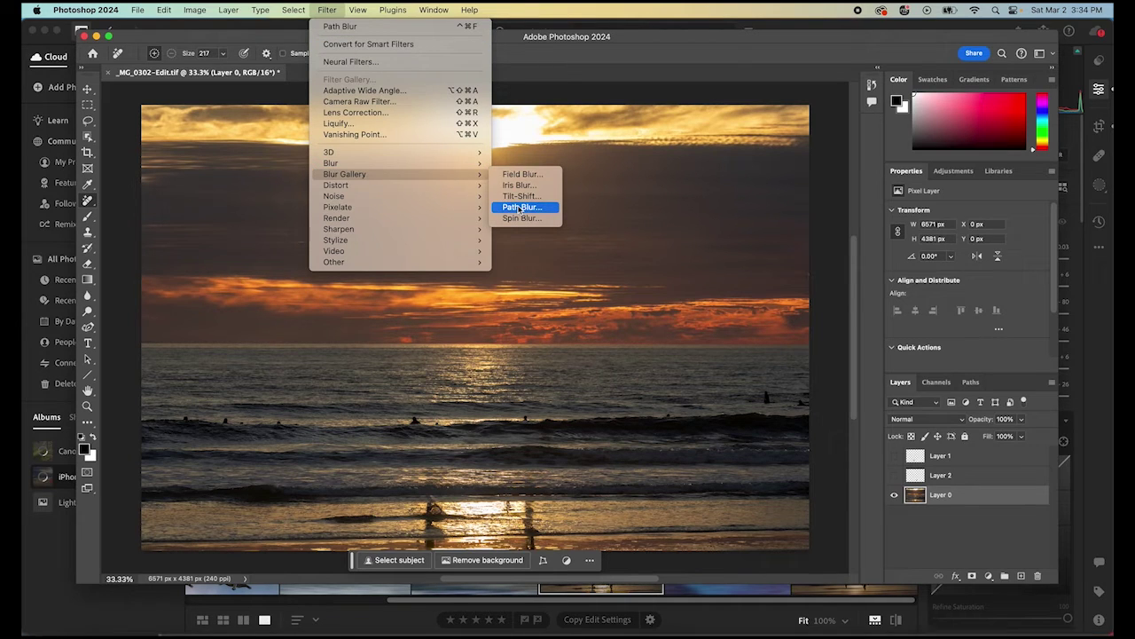
{"action": "left_click", "coordinate": [523, 207]}
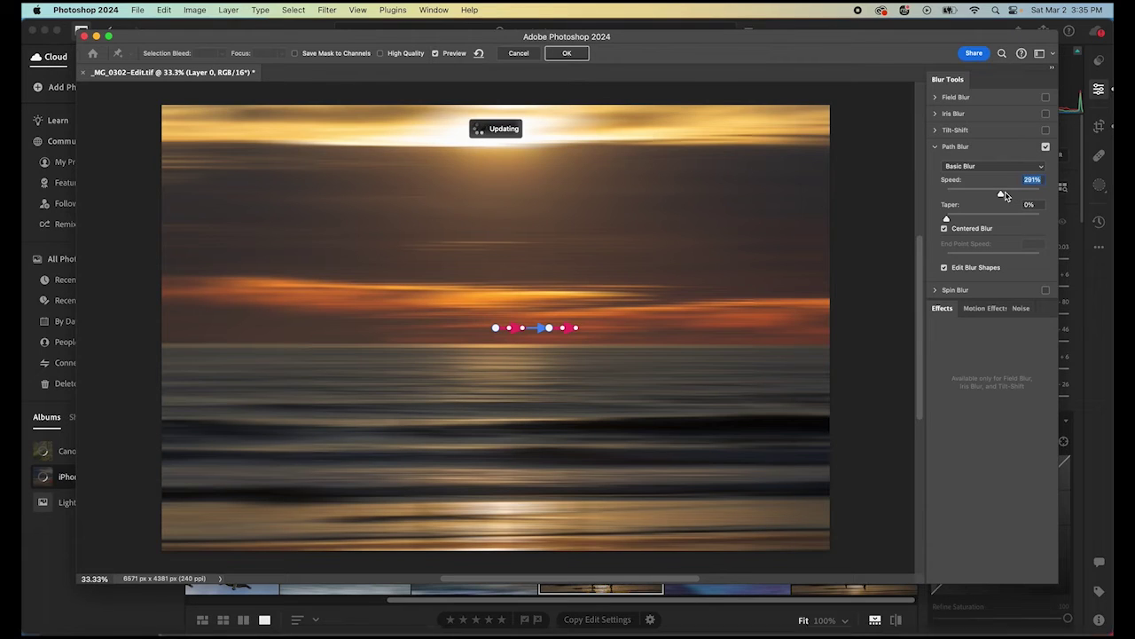
{"action": "left_click", "coordinate": [566, 54]}
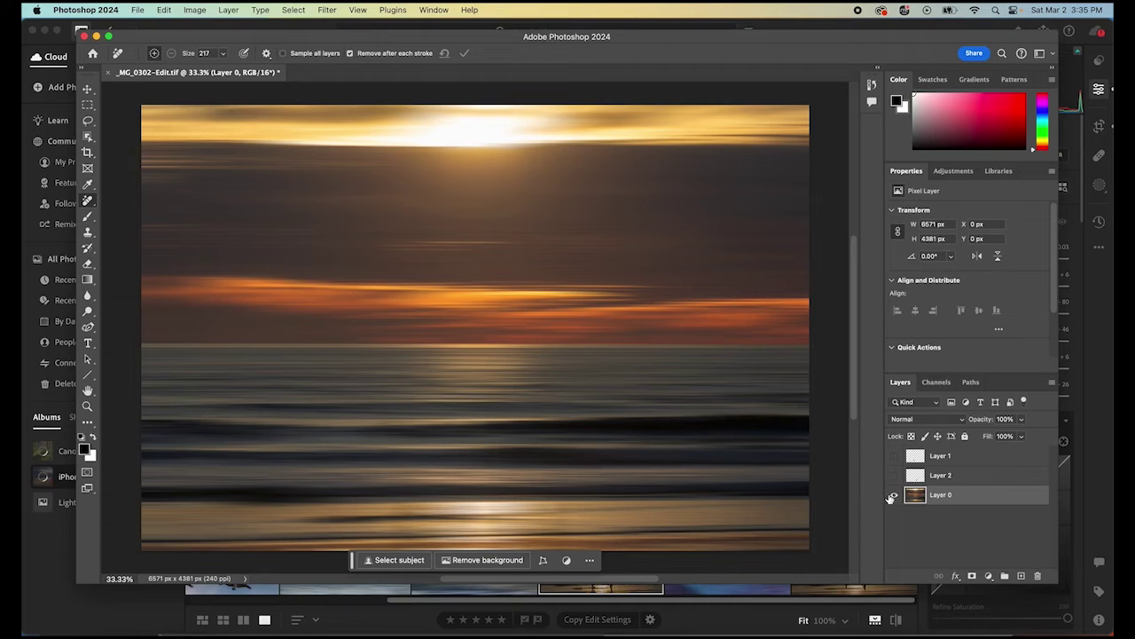
- Turn Layer 2 and Layer 1 back on so both surfers show over the streaked surf
{"action": "left_click", "coordinate": [894, 475]}
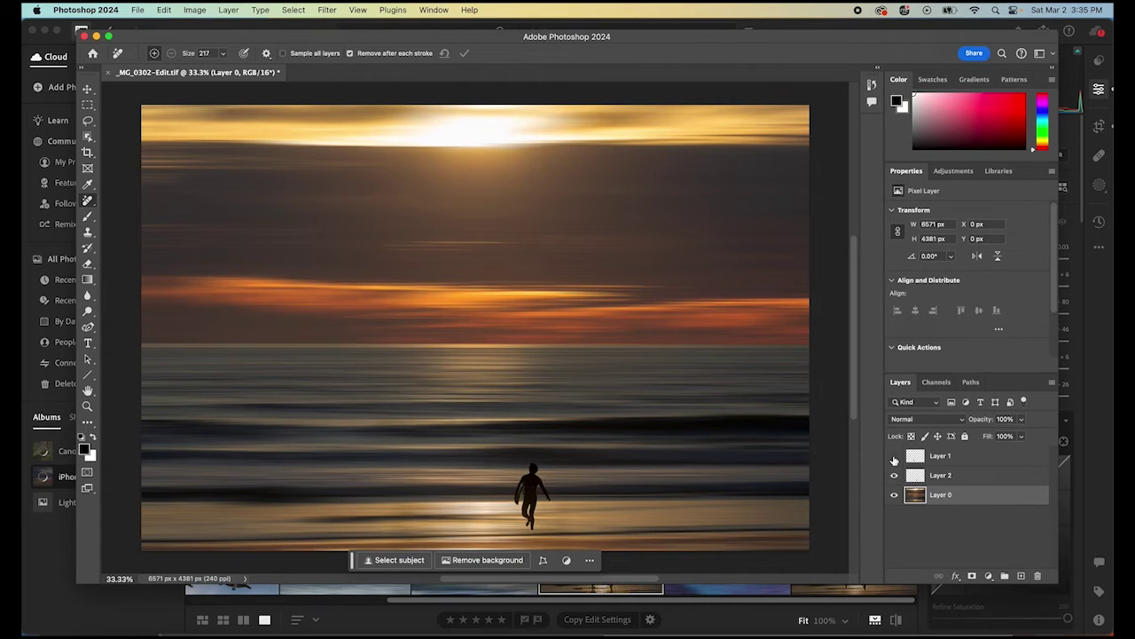
{"action": "left_click", "coordinate": [894, 455]}
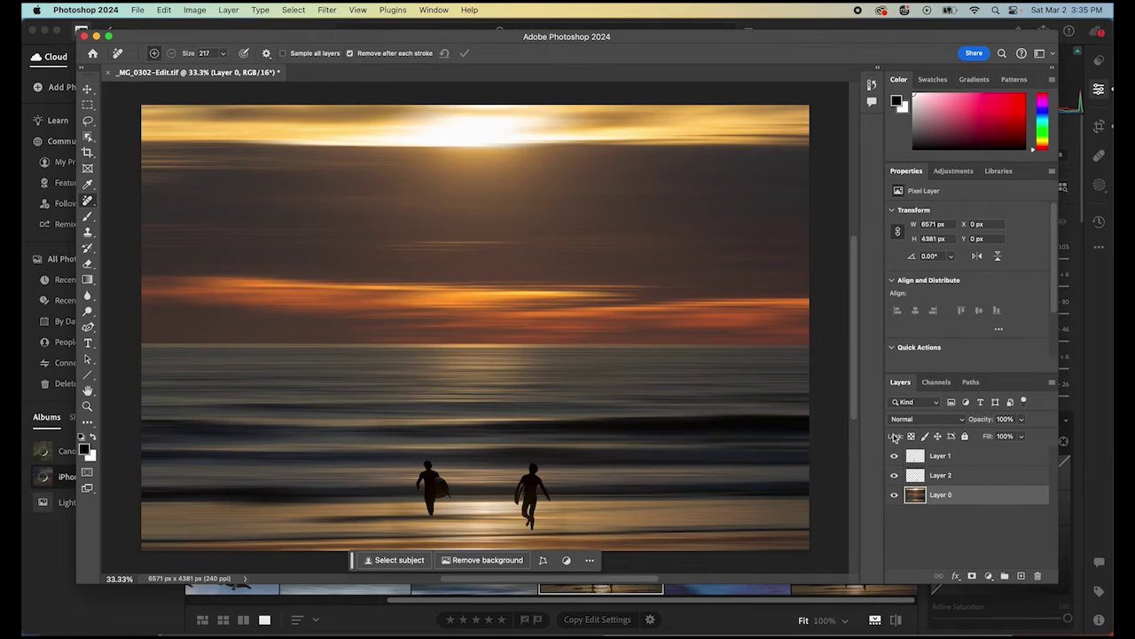
{"action": "left_click_drag", "start_coordinate": [722, 38], "coordinate": [729, 40]}
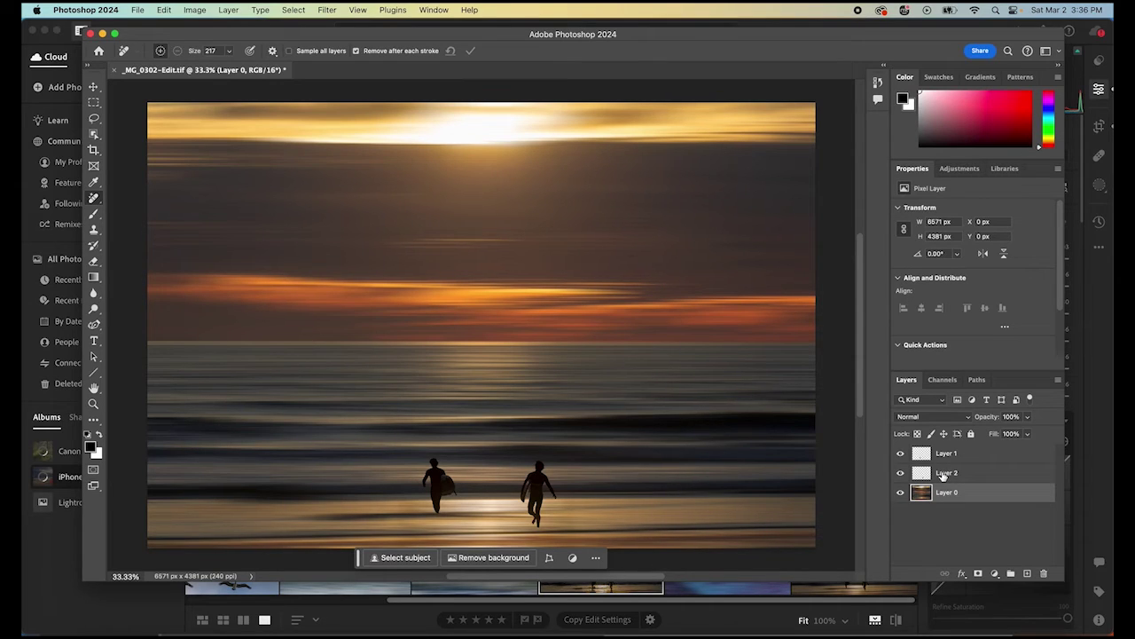
- Add a default Drop Shadow effect to the right surfer's Layer 2
{"action": "left_click", "coordinate": [944, 475]}
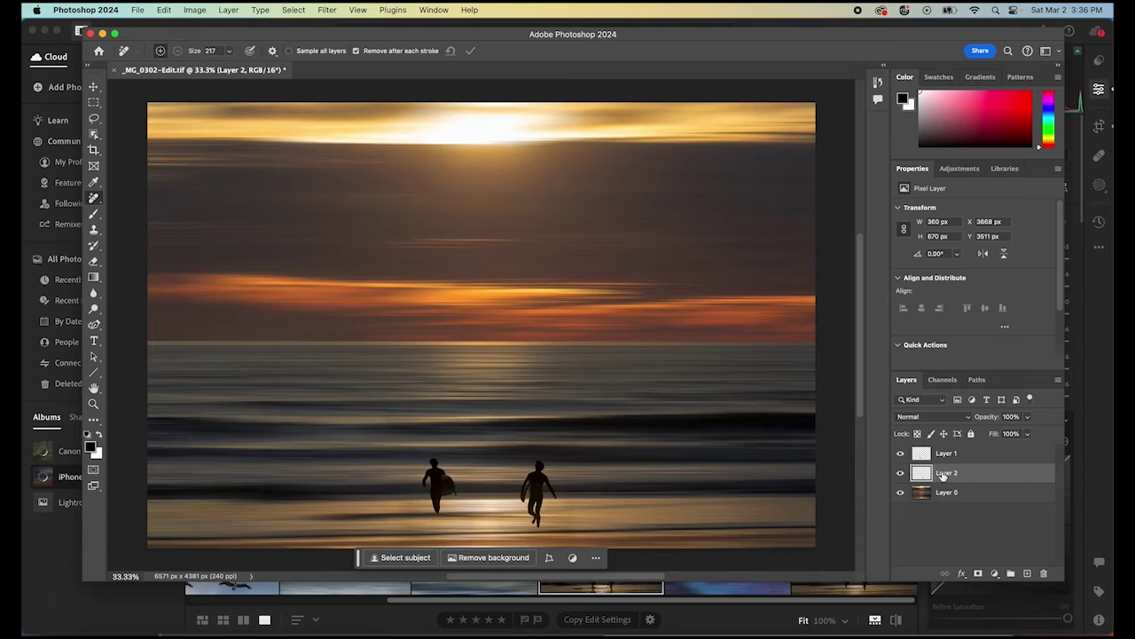
{"action": "left_click", "coordinate": [962, 573]}
{"action": "left_click", "coordinate": [985, 606]}
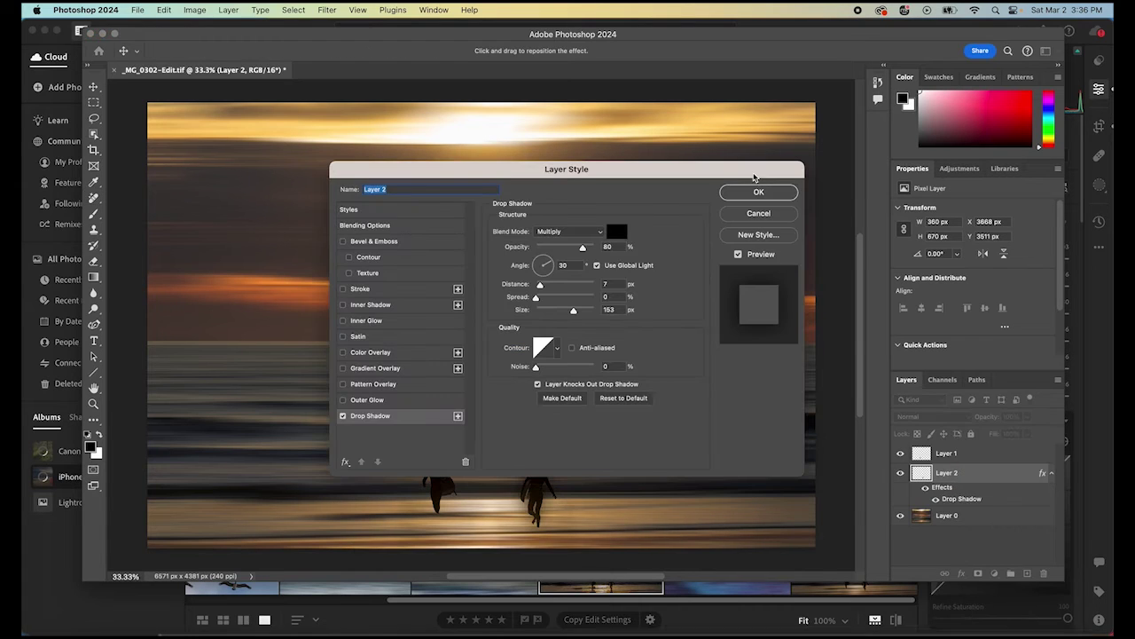
{"action": "left_click", "coordinate": [759, 193]}
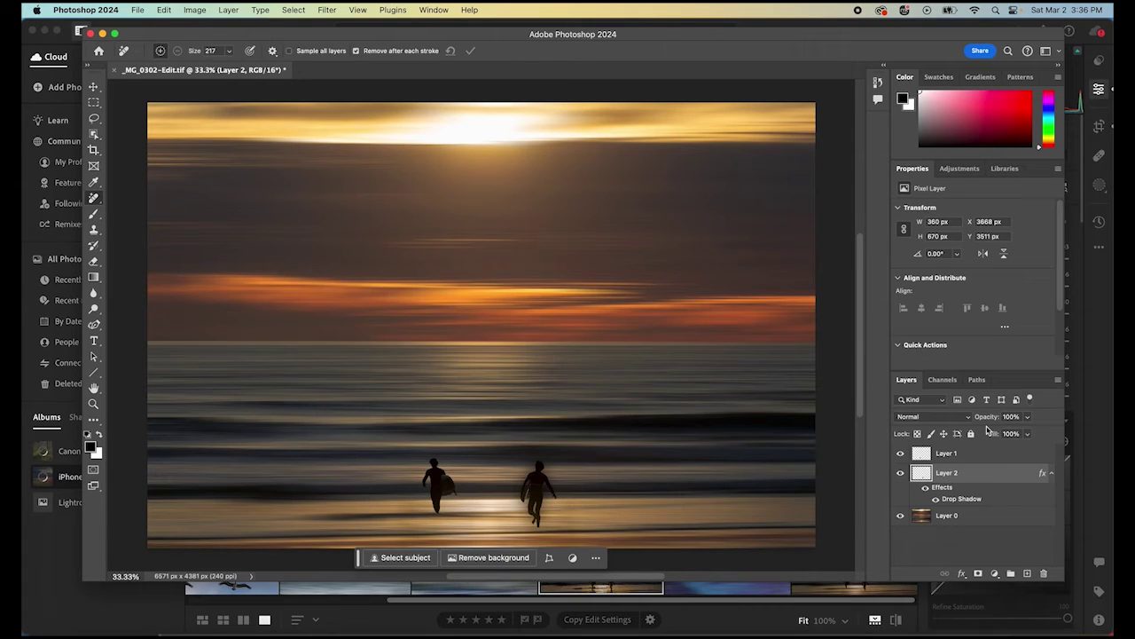
- Convert the drop shadow effect into its own "Layer 2's Drop Shadow" layer
{"action": "right_click", "coordinate": [969, 502]}
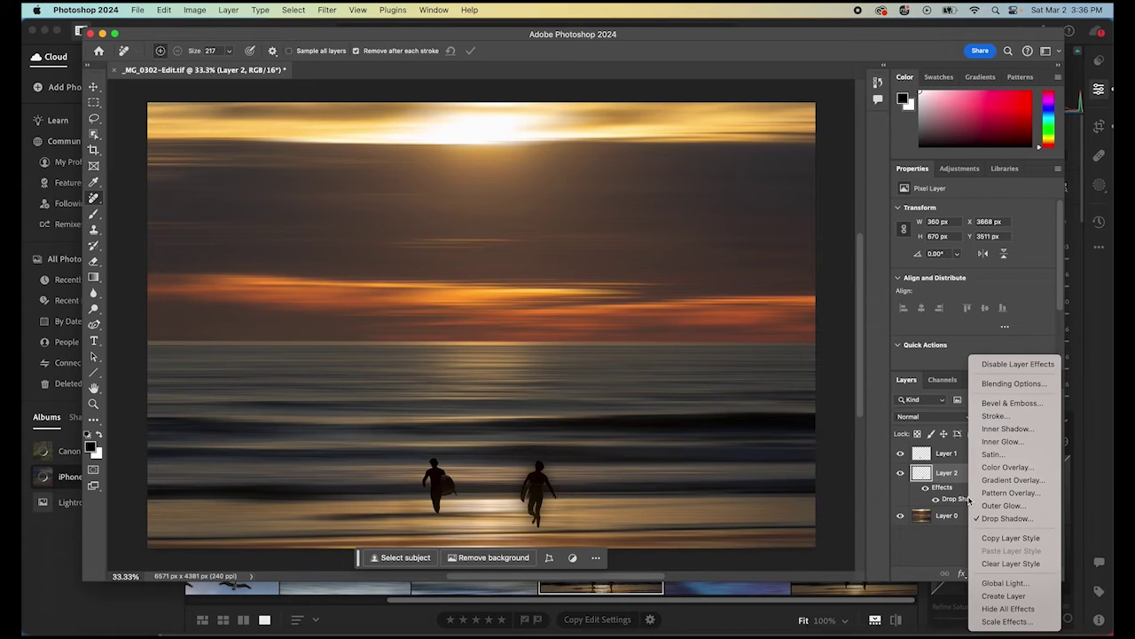
{"action": "left_click", "coordinate": [999, 597]}
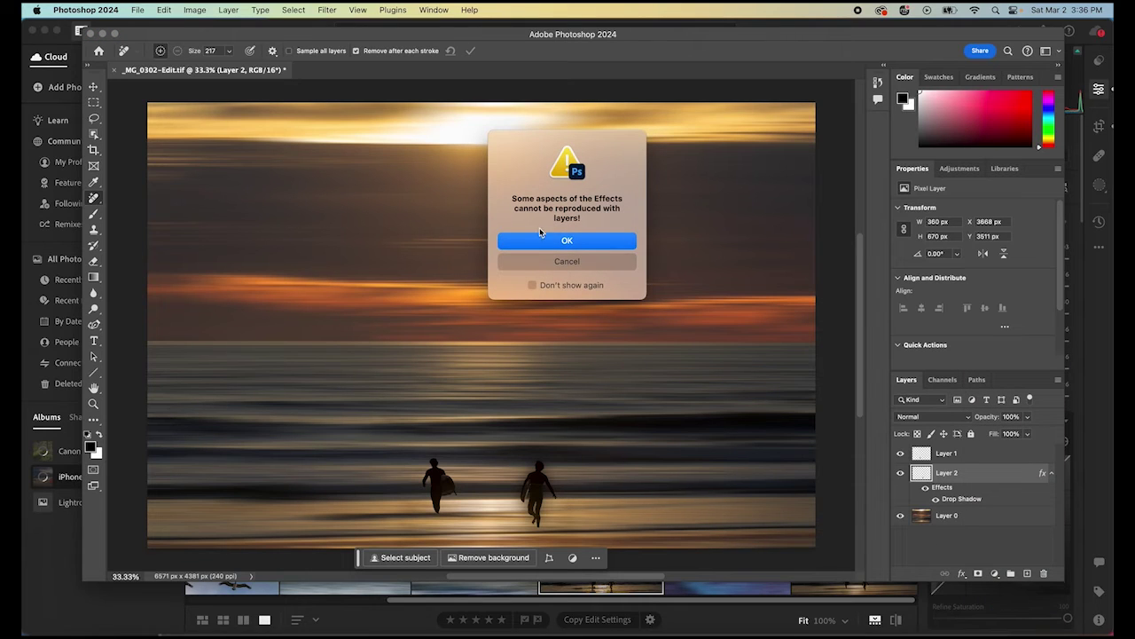
{"action": "left_click", "coordinate": [587, 243]}
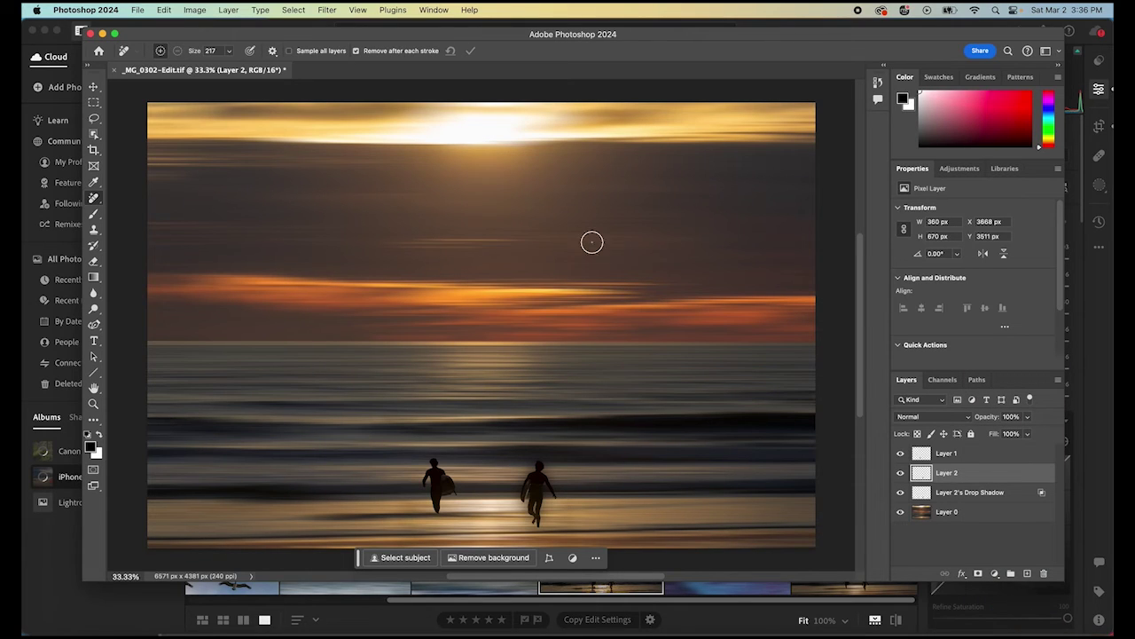
- Free-transform Layer 2's Drop Shadow, rotating it roughly 180°
{"action": "left_click", "coordinate": [979, 494]}
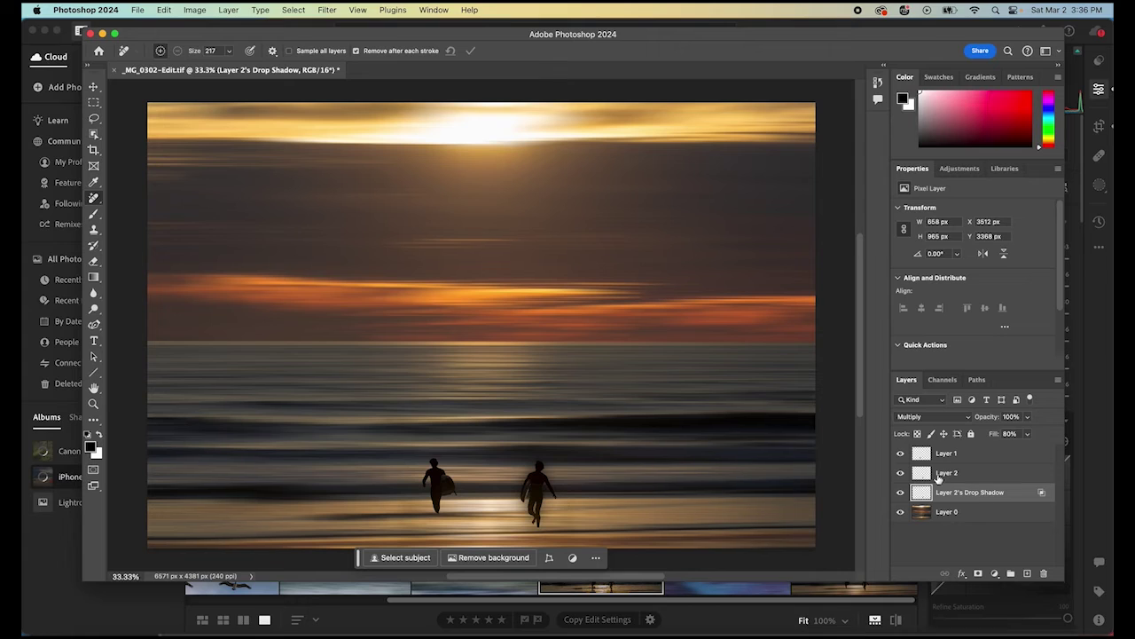
{"action": "left_click", "coordinate": [163, 10]}
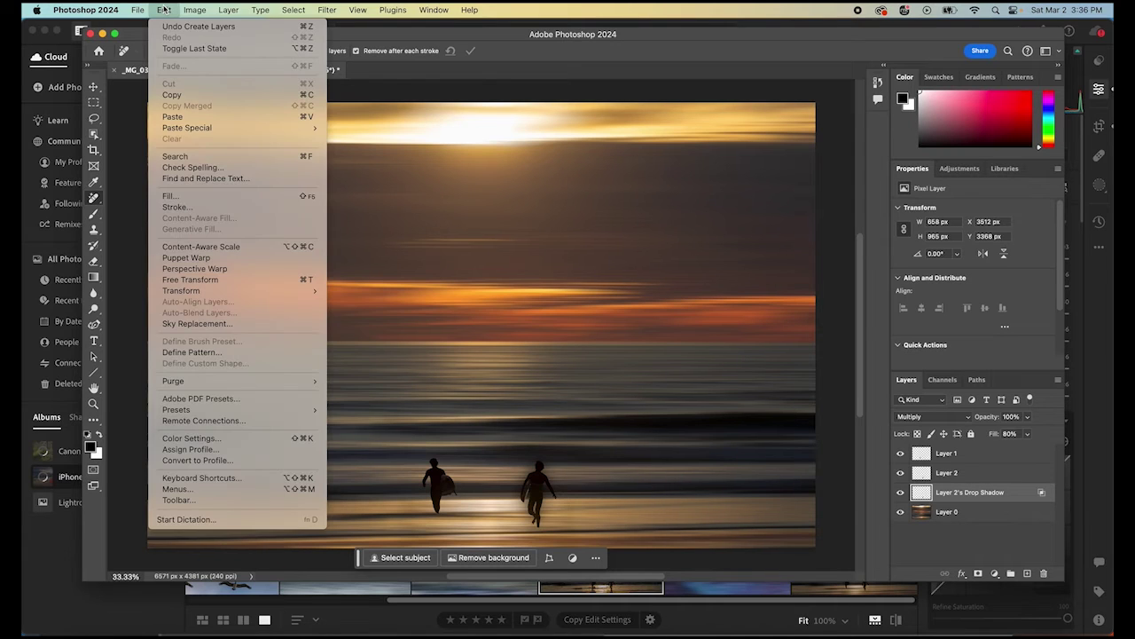
{"action": "left_click", "coordinate": [188, 280]}
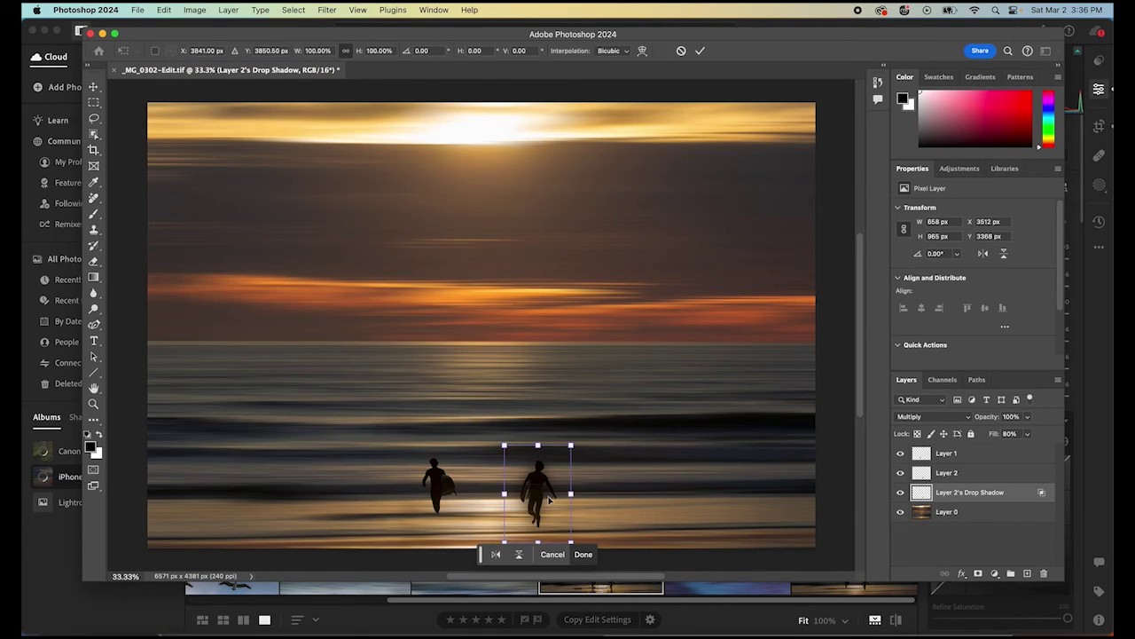
{"action": "left_click_drag", "start_coordinate": [540, 435], "coordinate": [532, 527]}
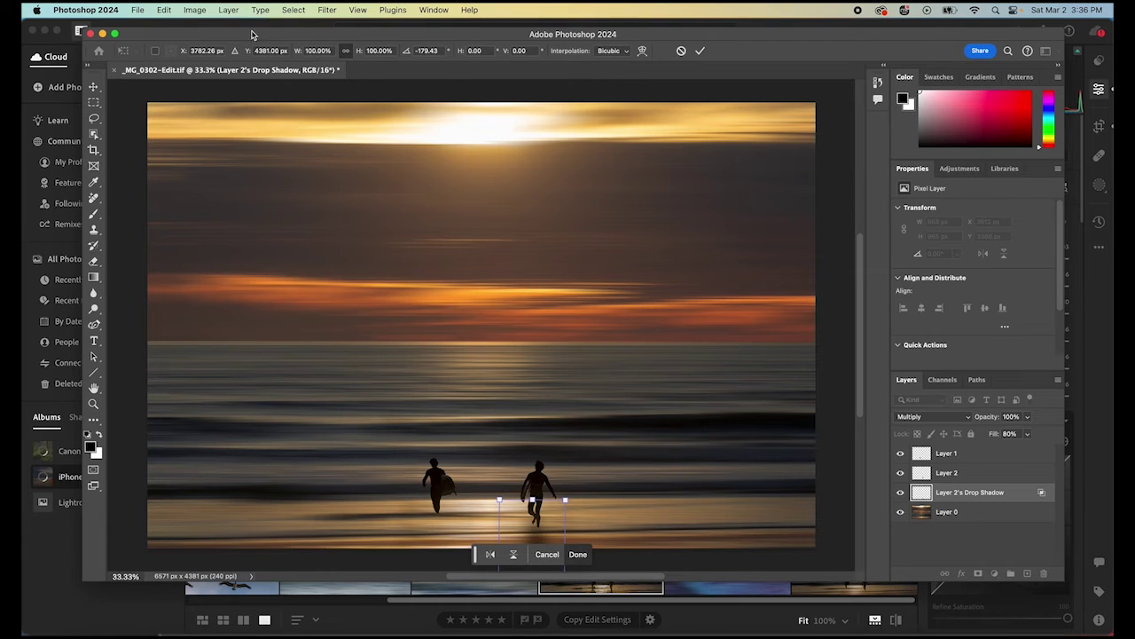
- Flip the shadow horizontally and commit the transform
{"action": "left_click", "coordinate": [166, 10]}
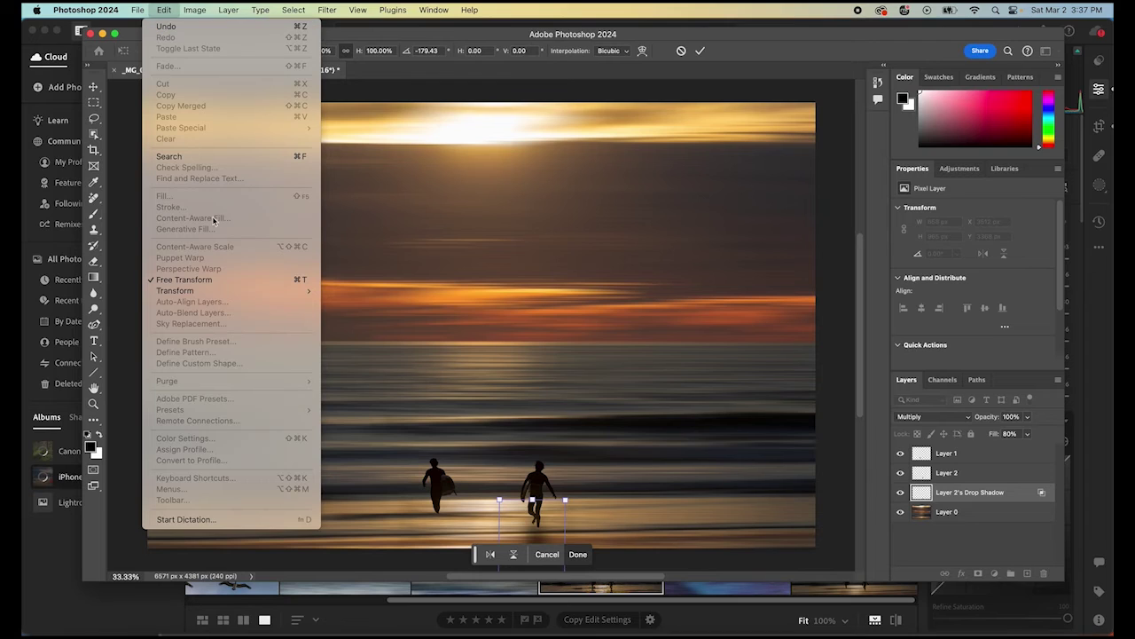
{"action": "mouse_move", "coordinate": [214, 291]}
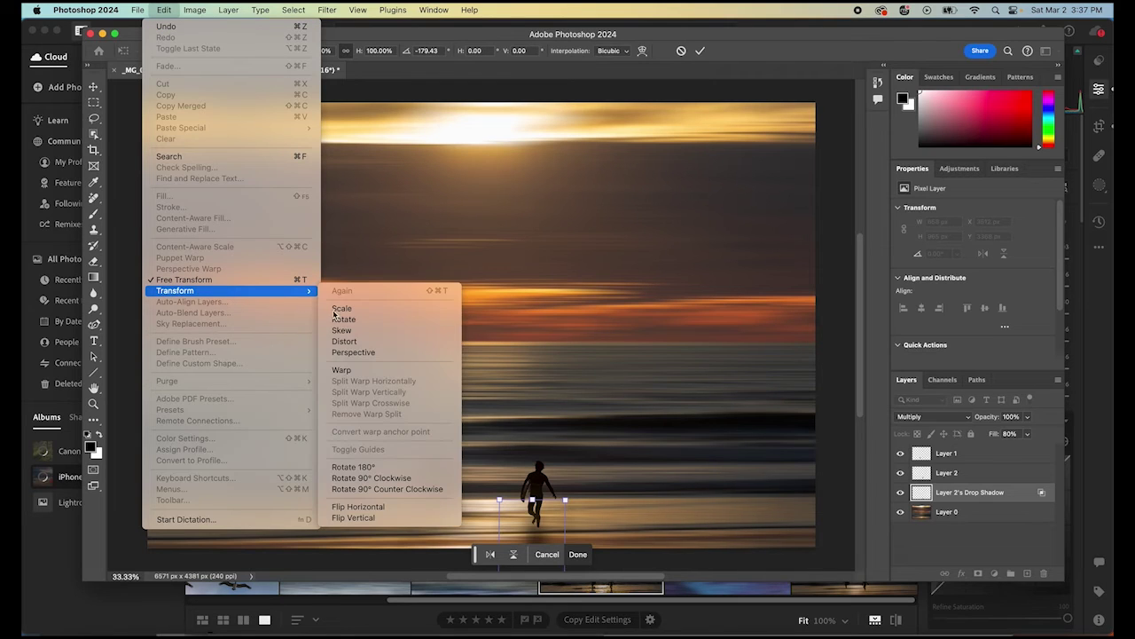
{"action": "left_click", "coordinate": [373, 508]}
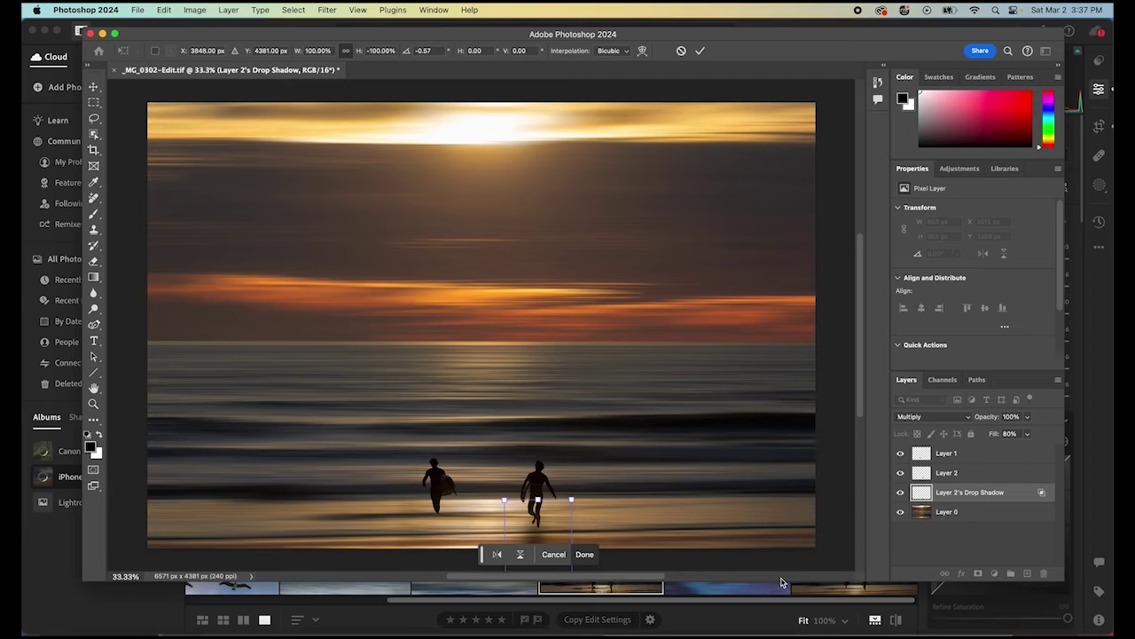
{"action": "left_click", "coordinate": [583, 555]}
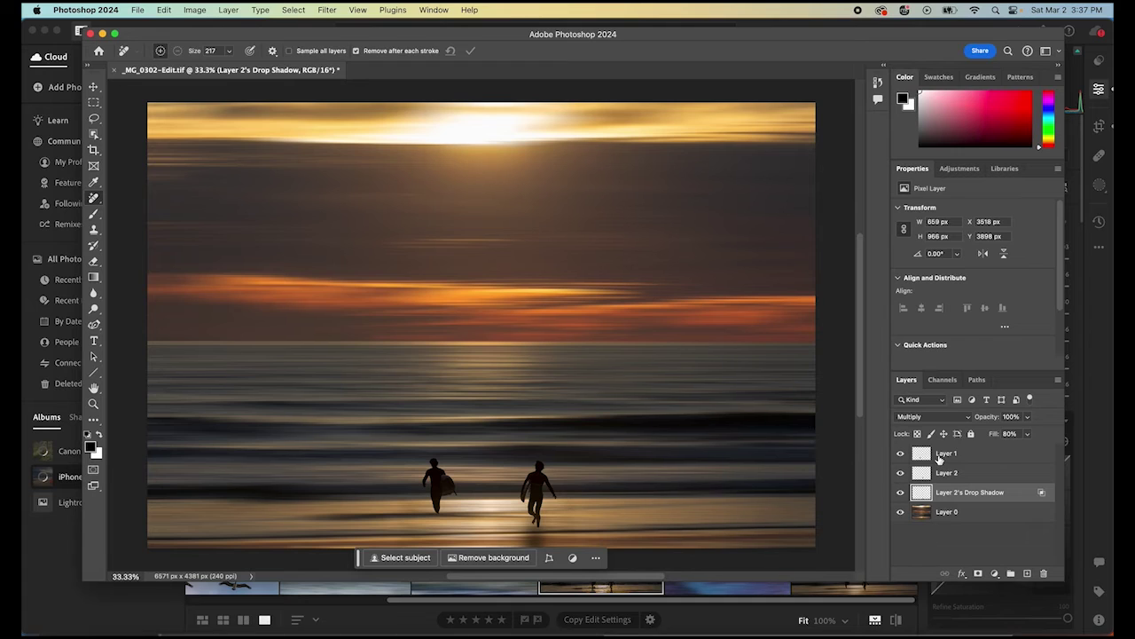
- Add a default Drop Shadow effect to the left surfer's Layer 1
{"action": "left_click", "coordinate": [939, 457]}
{"action": "right_click", "coordinate": [940, 457]}
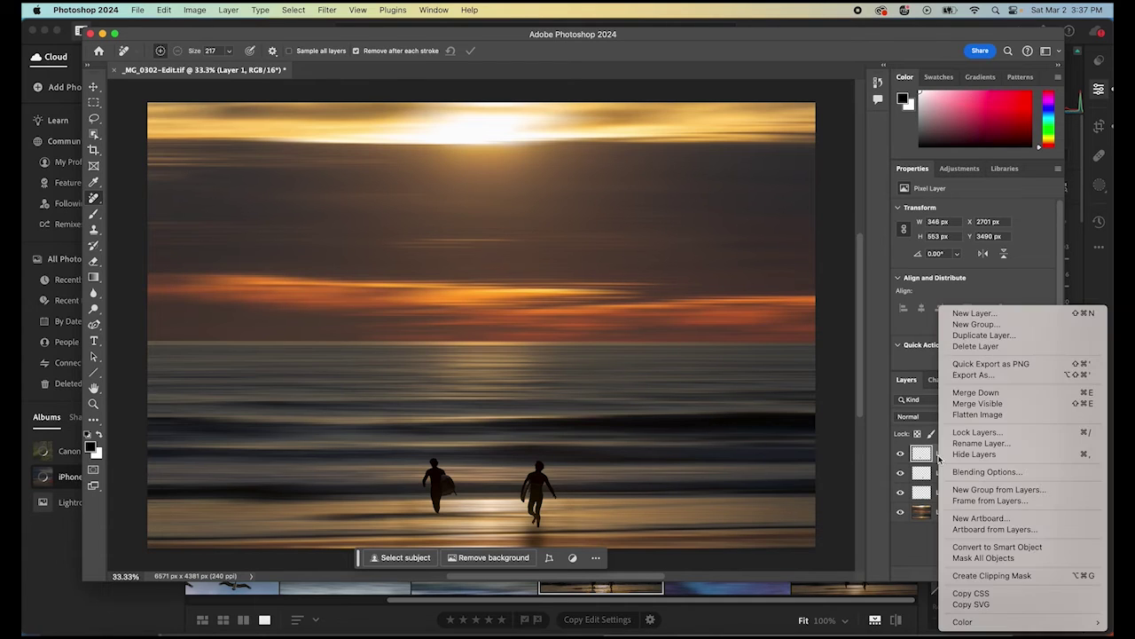
{"action": "left_click", "coordinate": [904, 545]}
{"action": "left_click", "coordinate": [962, 574]}
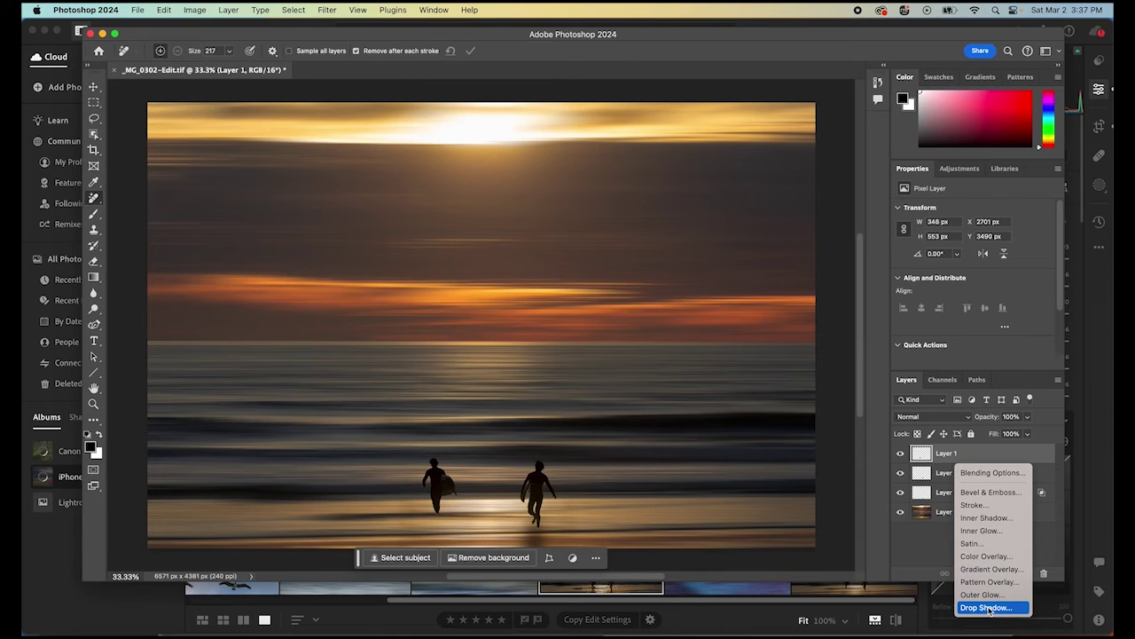
{"action": "left_click", "coordinate": [987, 607]}
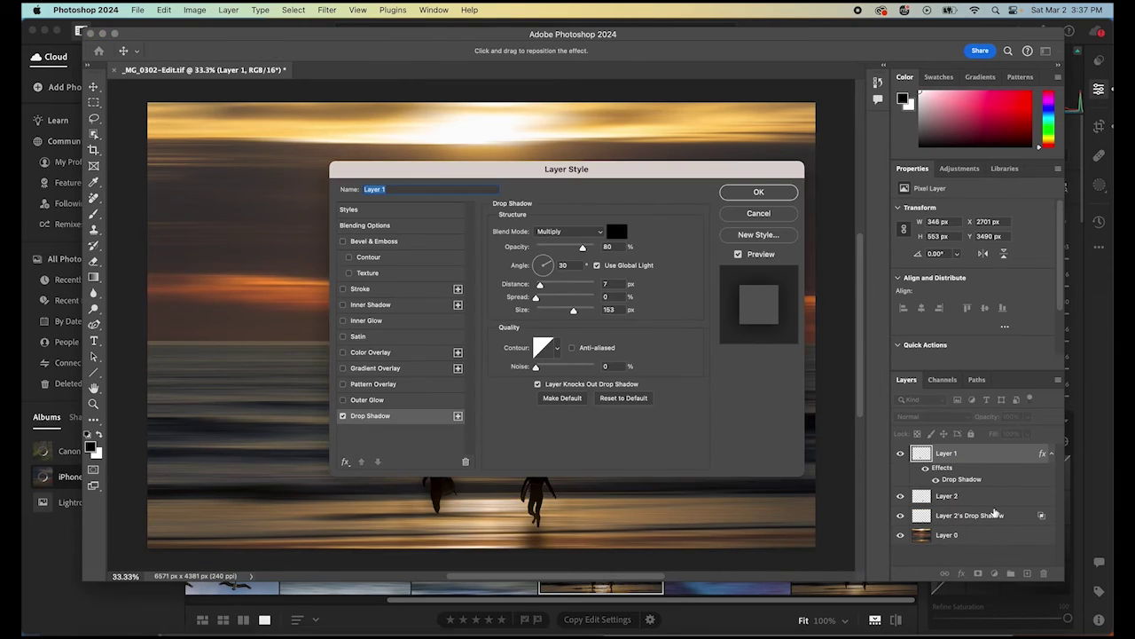
{"action": "left_click", "coordinate": [758, 191]}
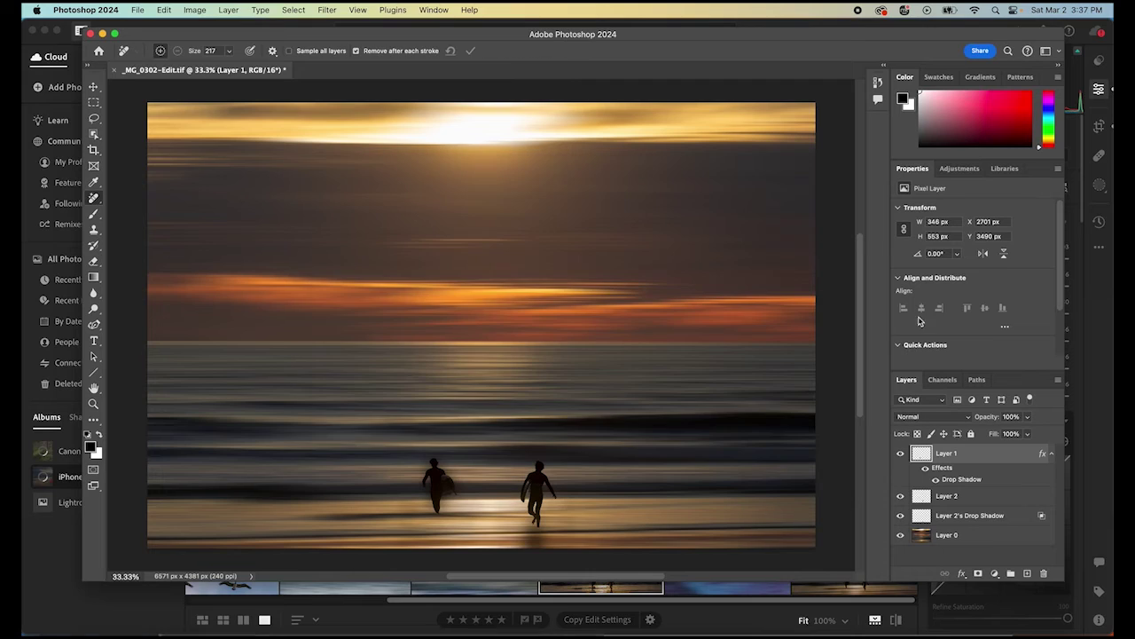
- Turn that effect into its own layer and select "Layer 1's Drop Shadow"
{"action": "right_click", "coordinate": [967, 479]}
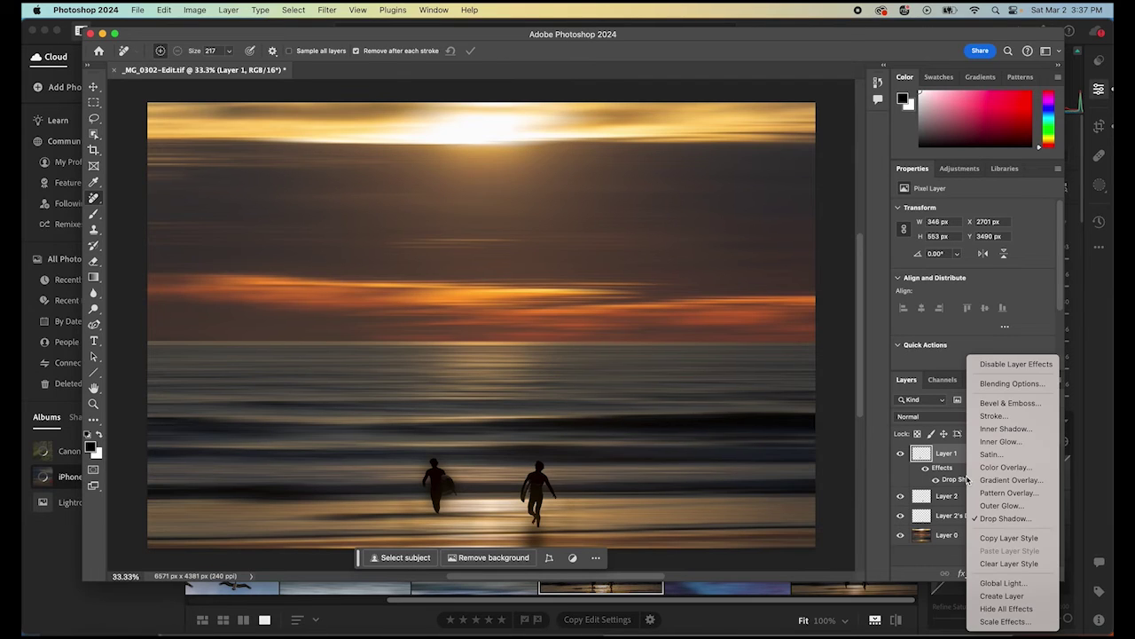
{"action": "left_click", "coordinate": [1012, 597]}
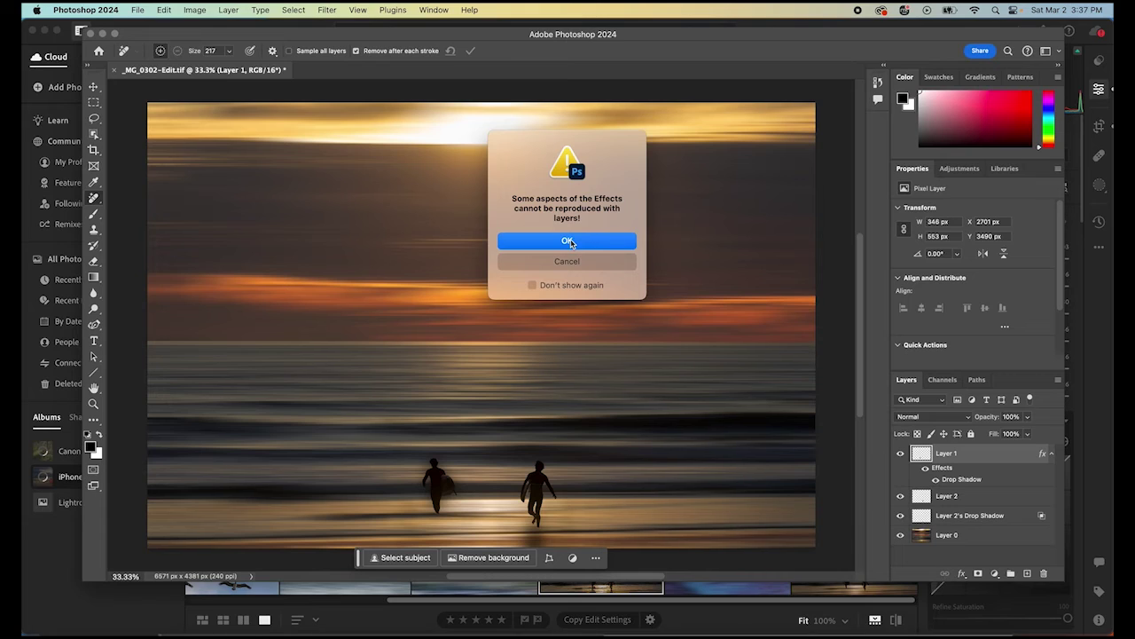
{"action": "left_click", "coordinate": [569, 241]}
{"action": "left_click", "coordinate": [980, 472]}
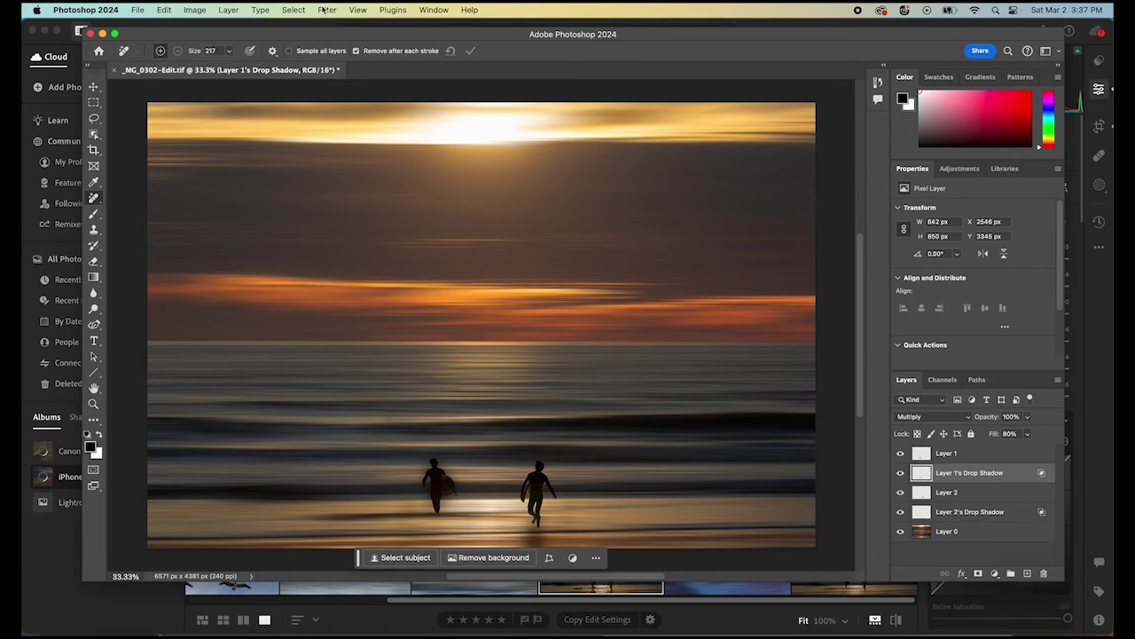
- Free-transform the left surfer's shadow: rotate, flip vertically and position it beneath his feet, then commit
{"action": "left_click", "coordinate": [167, 8]}
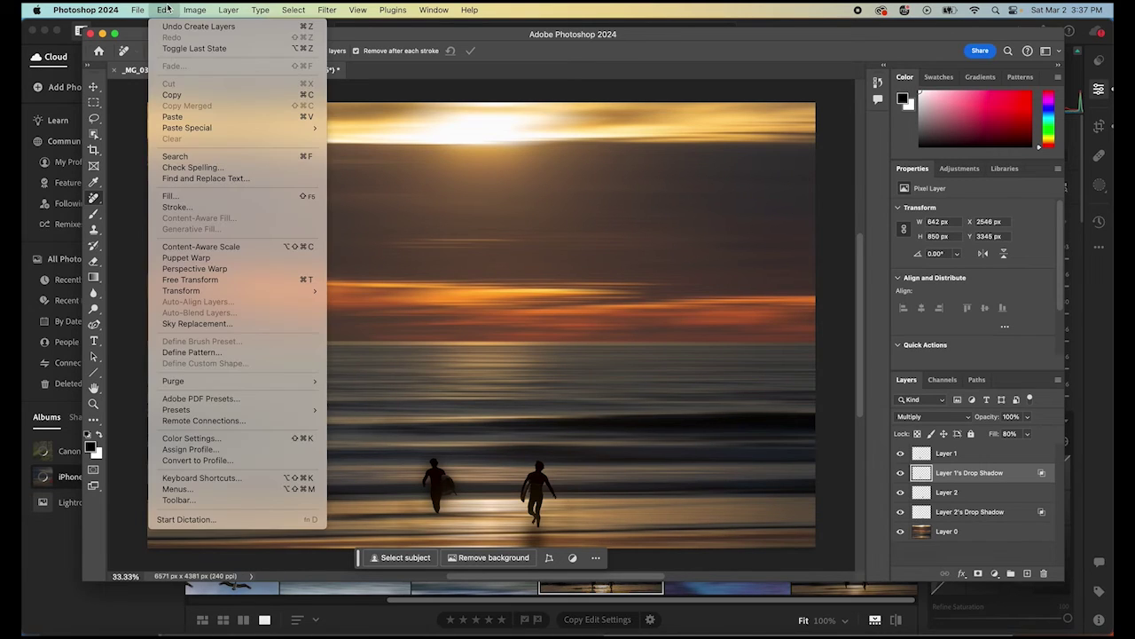
{"action": "left_click", "coordinate": [198, 280]}
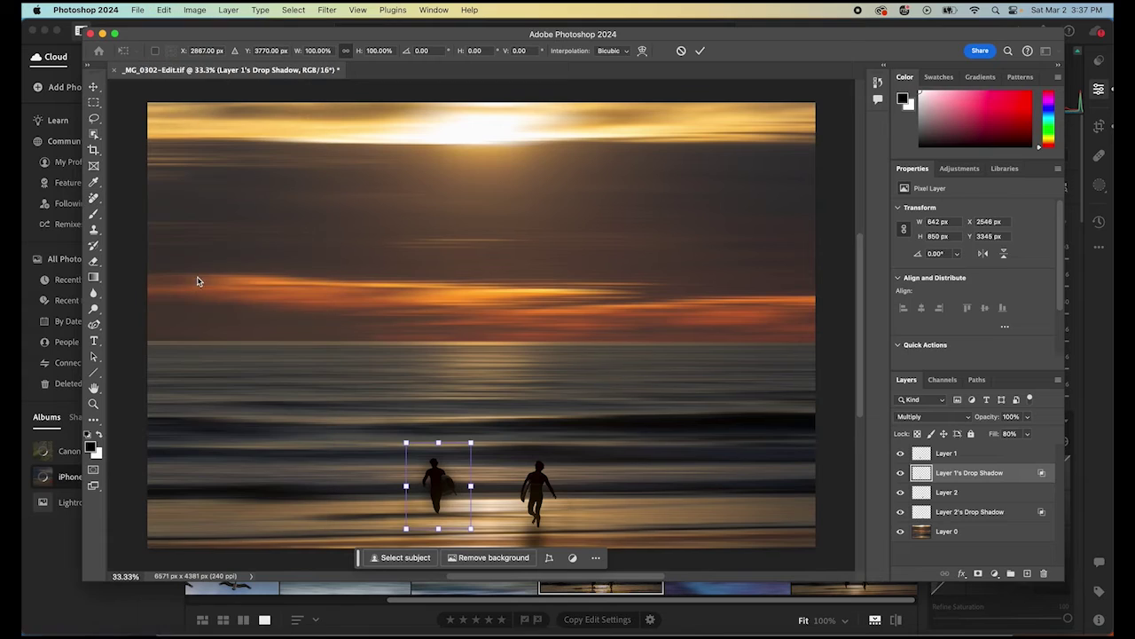
{"action": "left_click_drag", "start_coordinate": [436, 436], "coordinate": [439, 542]}
{"action": "left_click_drag", "start_coordinate": [444, 480], "coordinate": [441, 531]}
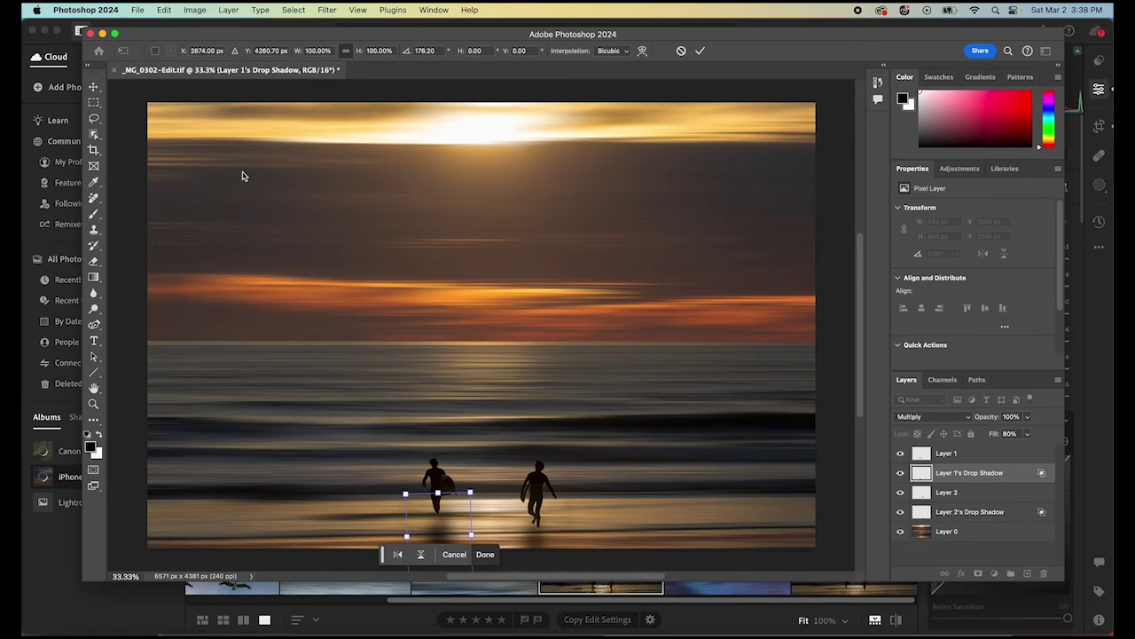
{"action": "left_click", "coordinate": [396, 556]}
{"action": "left_click_drag", "start_coordinate": [436, 531], "coordinate": [448, 530]}
{"action": "left_click_drag", "start_coordinate": [446, 529], "coordinate": [446, 525]}
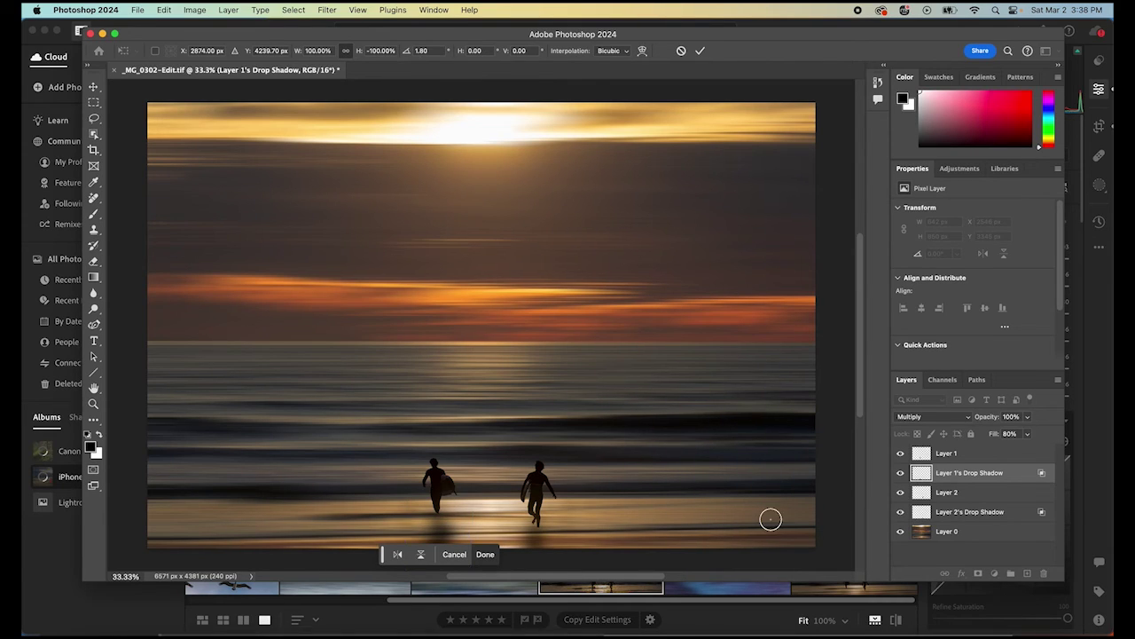
{"action": "key", "text": "Return"}
{"action": "key", "text": "j"}
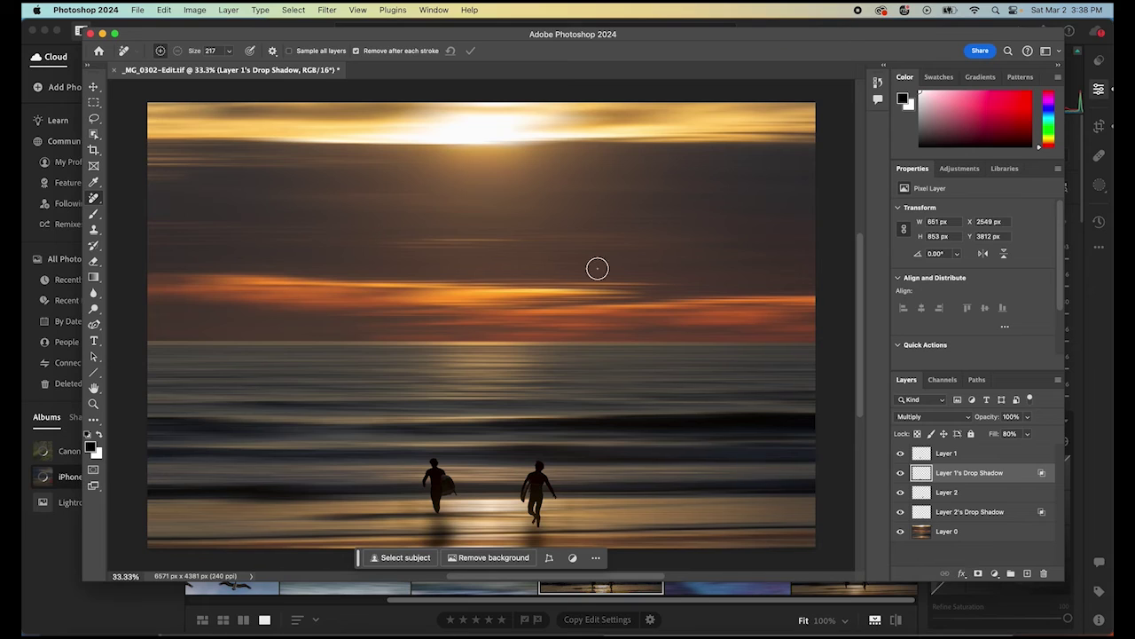
- Flatten all layers from Layer 1 down to Layer 0 into one Background, then close and save the document
{"action": "left_click", "coordinate": [938, 457]}
{"action": "left_click", "coordinate": [949, 531], "text": "shift"}
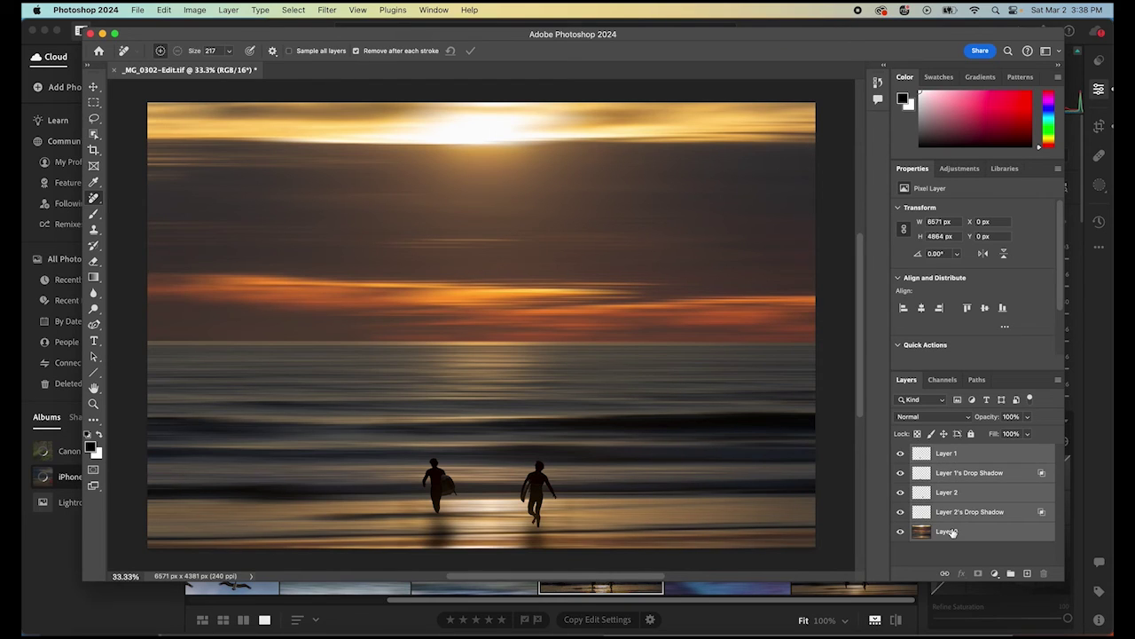
{"action": "right_click", "coordinate": [946, 532]}
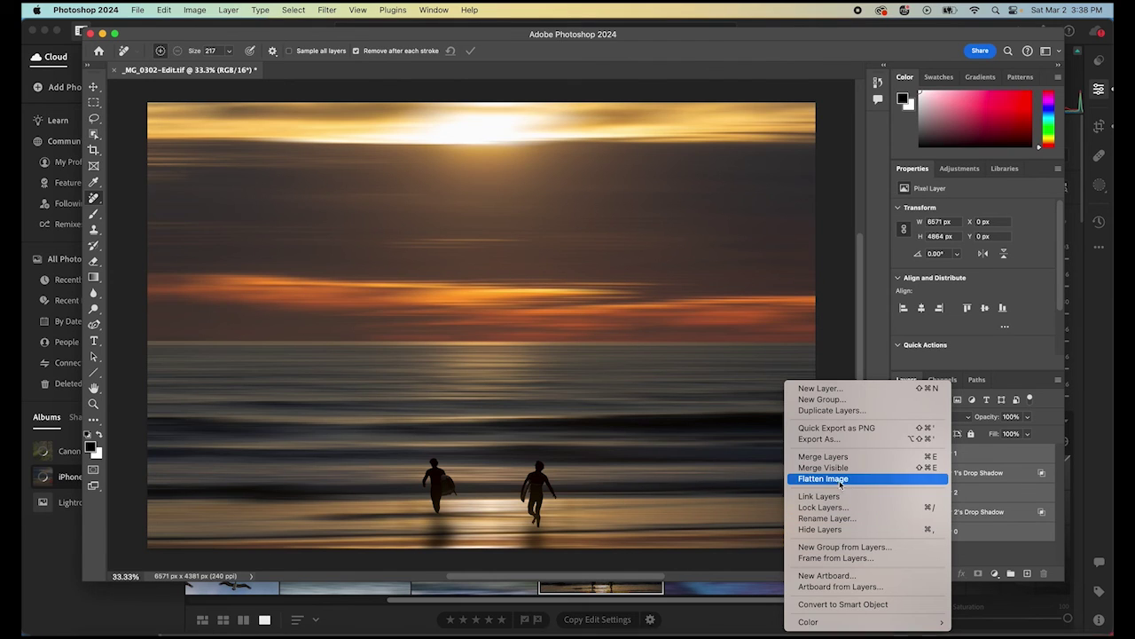
{"action": "key", "text": "Escape"}
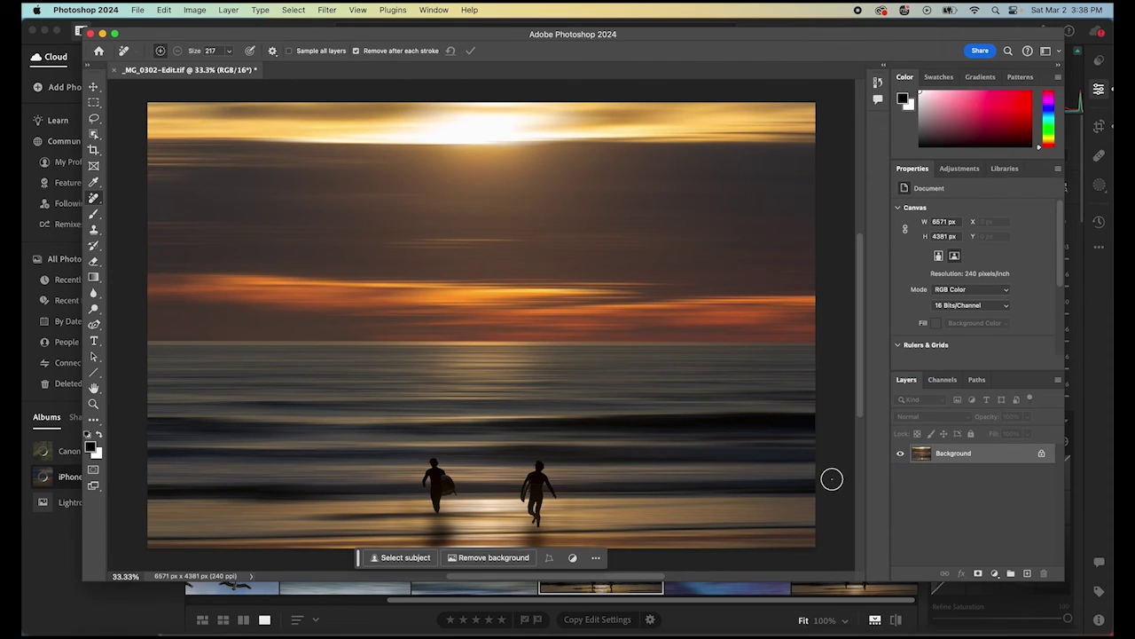
{"action": "left_click", "coordinate": [112, 70]}
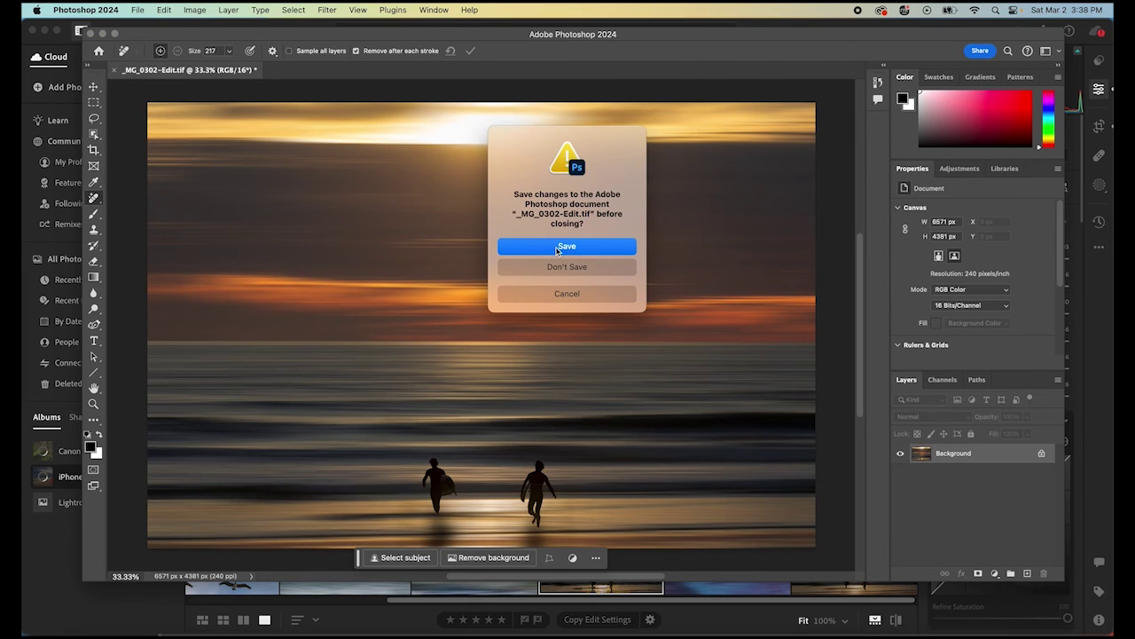
{"action": "left_click", "coordinate": [557, 247]}
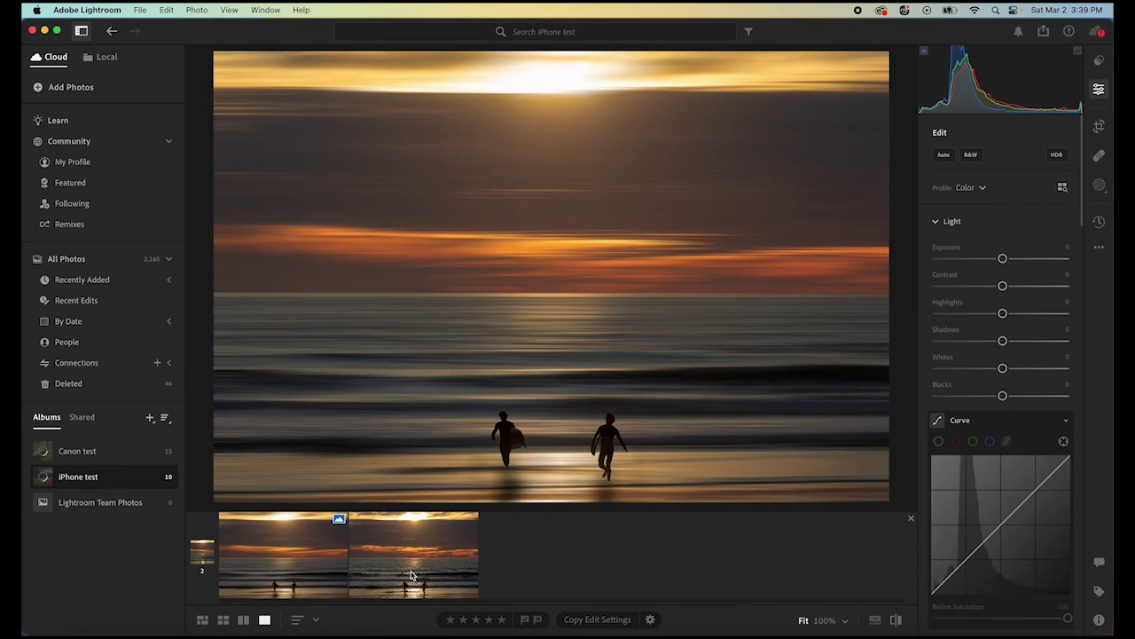
{"action": "left_click", "coordinate": [411, 576]}
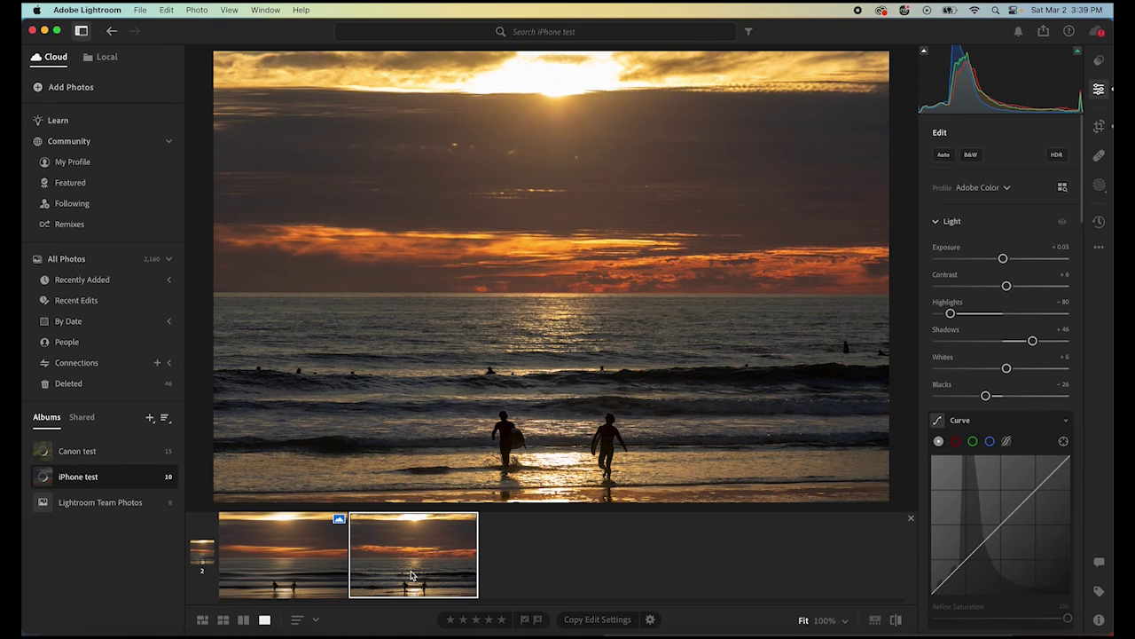
{"action": "left_click", "coordinate": [300, 568]}
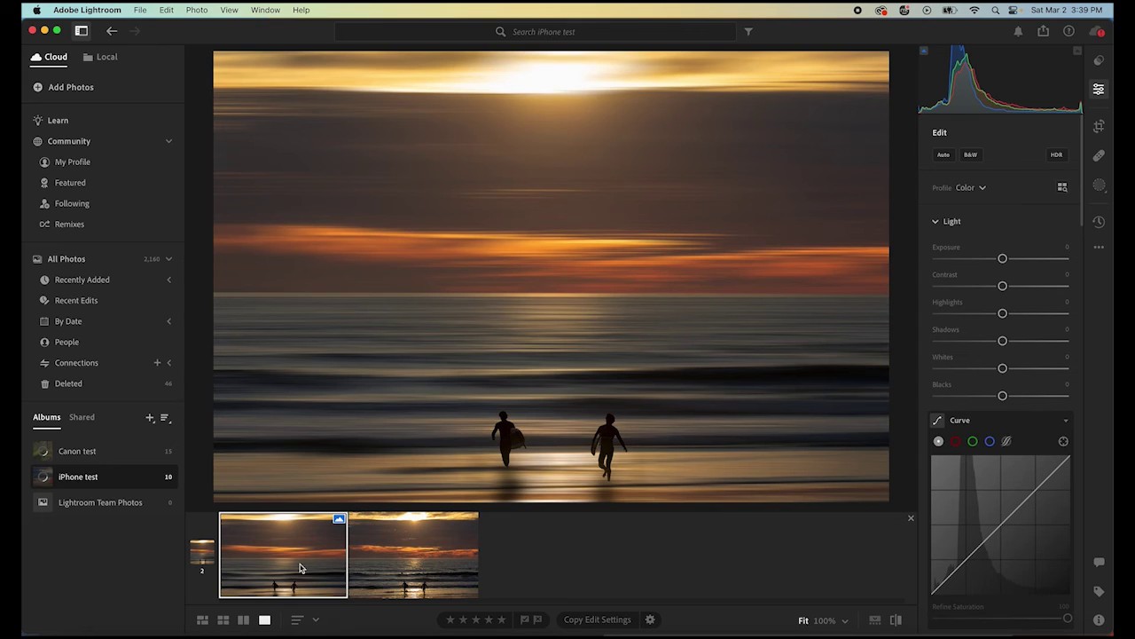
- Collapse the surfer stack and open the red striped umbrella pier beach photo from the iPhone test album
{"action": "left_click", "coordinate": [911, 520]}
{"action": "scroll", "coordinate": [557, 586], "scroll_direction": "left", "scroll_amount": 5}
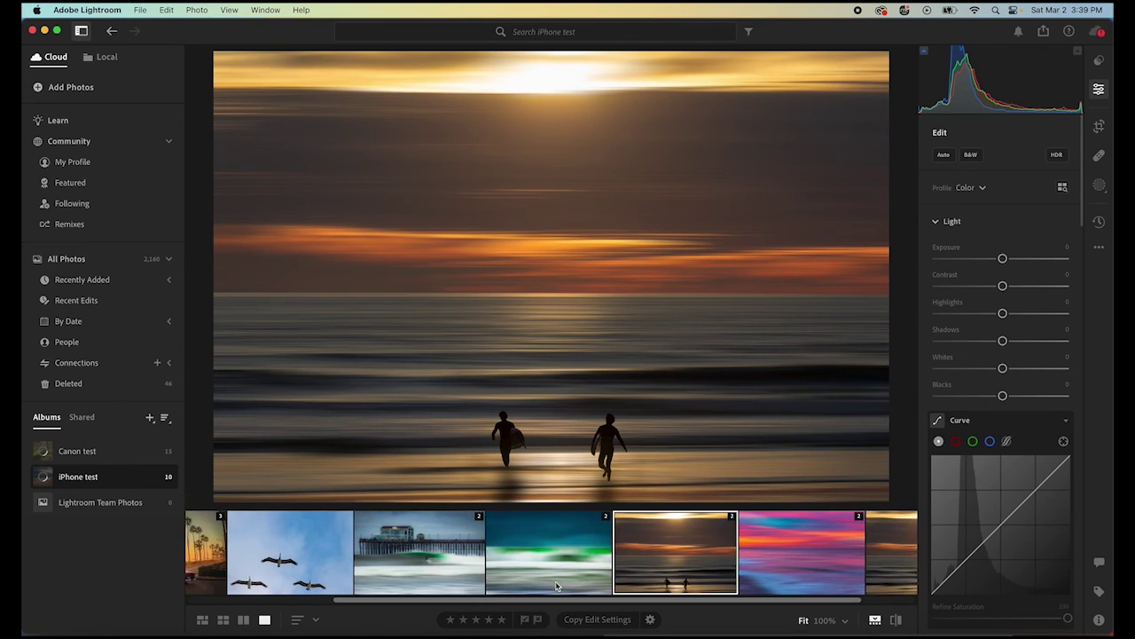
{"action": "scroll", "coordinate": [555, 581], "scroll_direction": "left", "scroll_amount": 1}
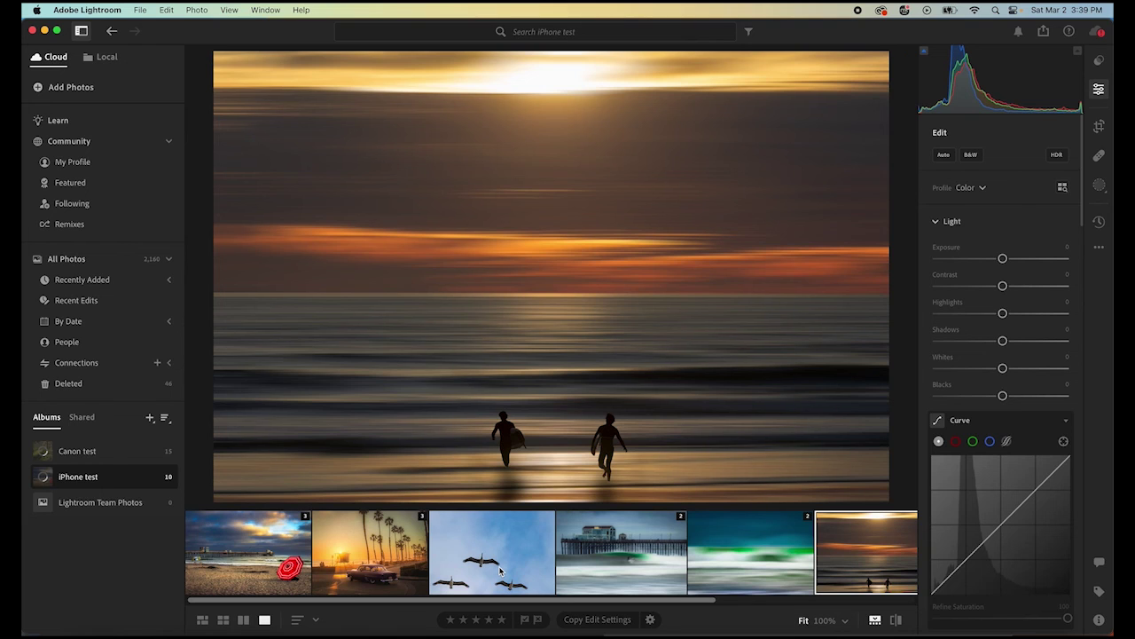
{"action": "left_click", "coordinate": [501, 572]}
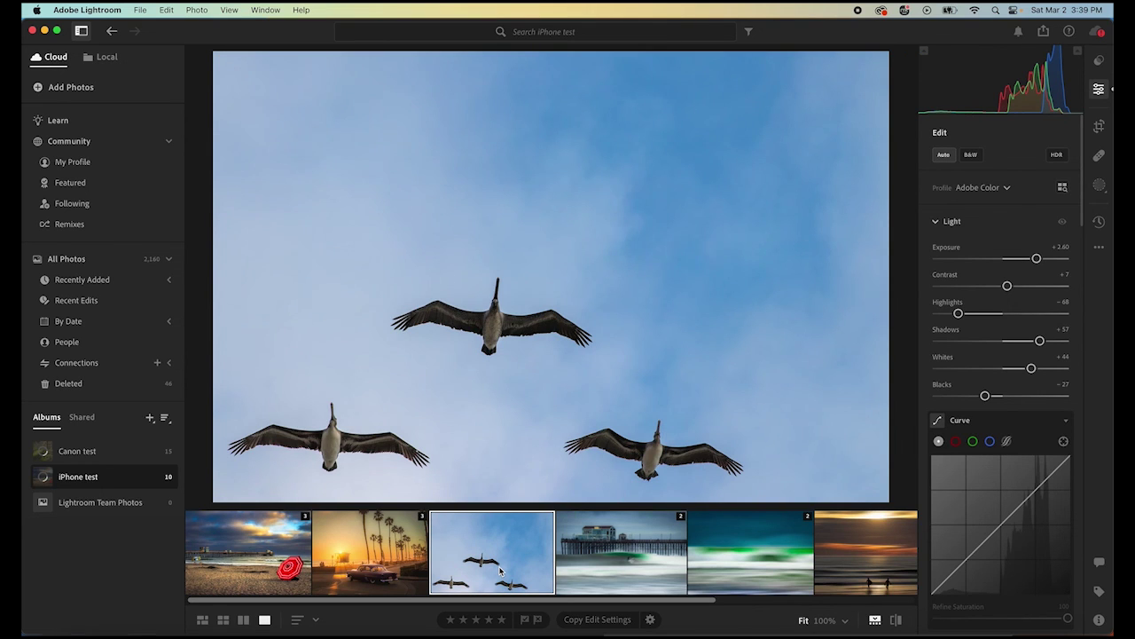
{"action": "left_click", "coordinate": [253, 569]}
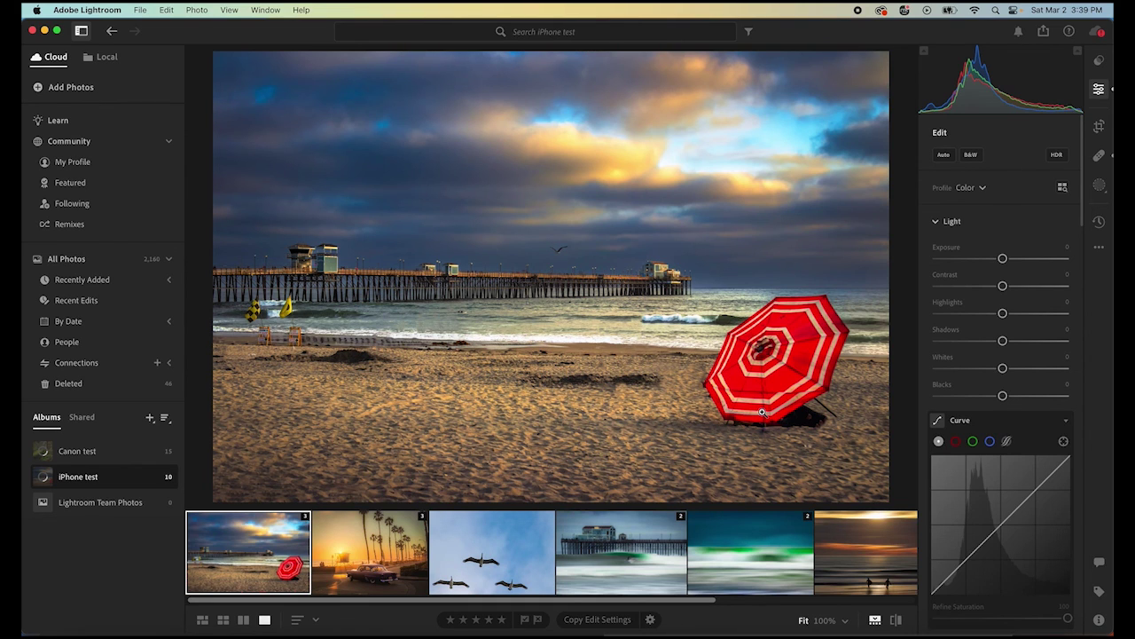
{"action": "scroll", "coordinate": [692, 565], "scroll_direction": "down", "scroll_amount": 3}
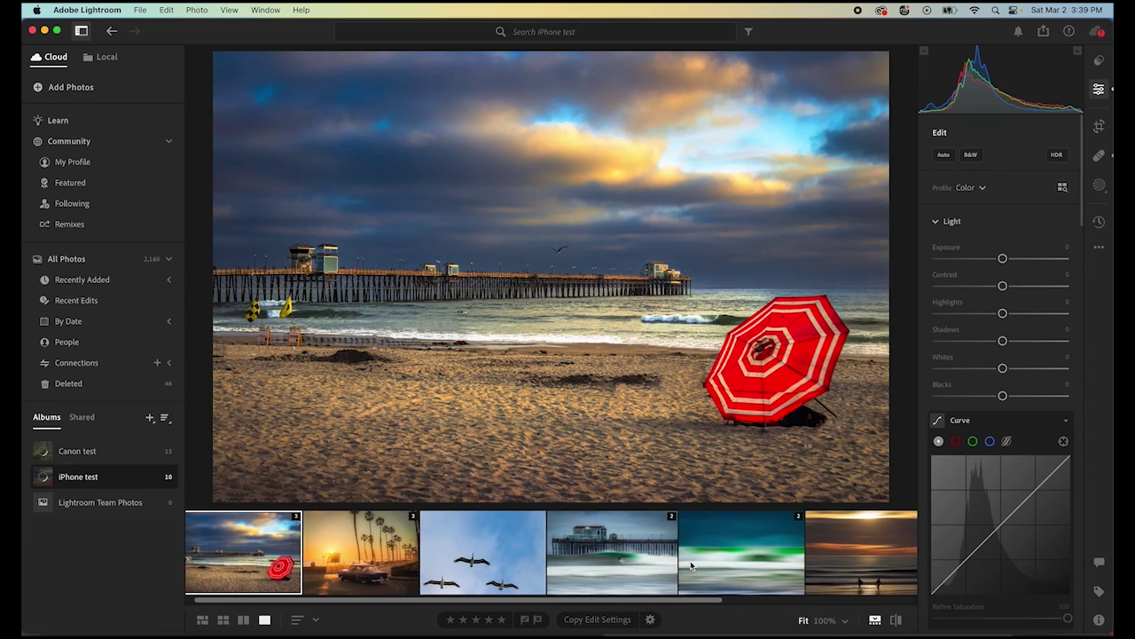
{"action": "scroll", "coordinate": [692, 565], "scroll_direction": "right", "scroll_amount": 2}
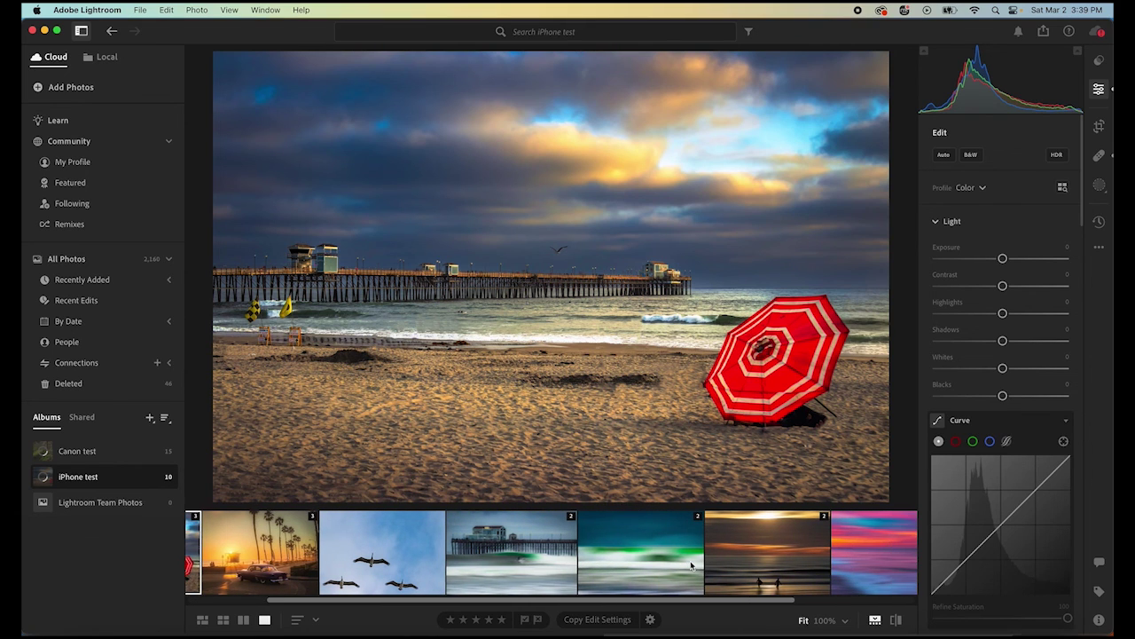
{"action": "scroll", "coordinate": [691, 565], "scroll_direction": "right", "scroll_amount": 2}
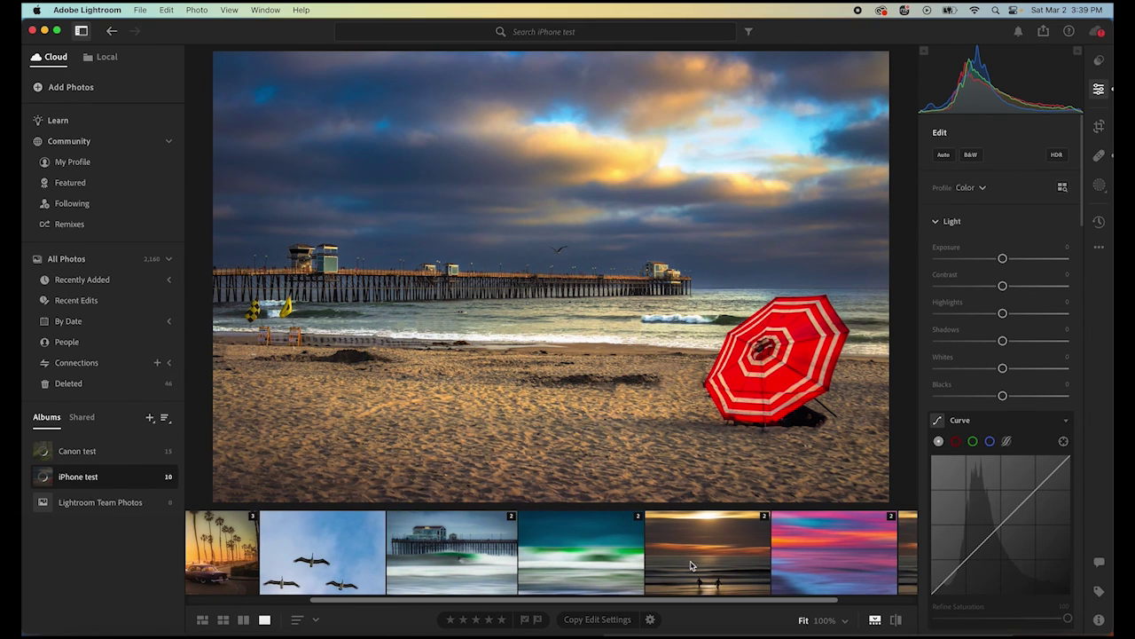
{"action": "scroll", "coordinate": [692, 565], "scroll_direction": "right", "scroll_amount": 3}
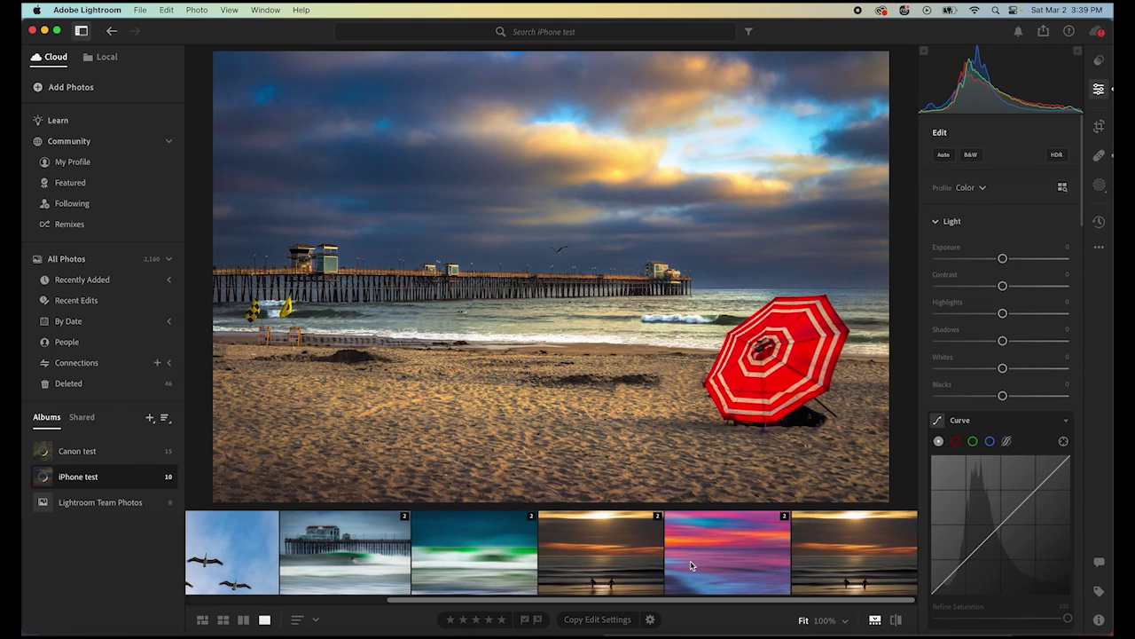